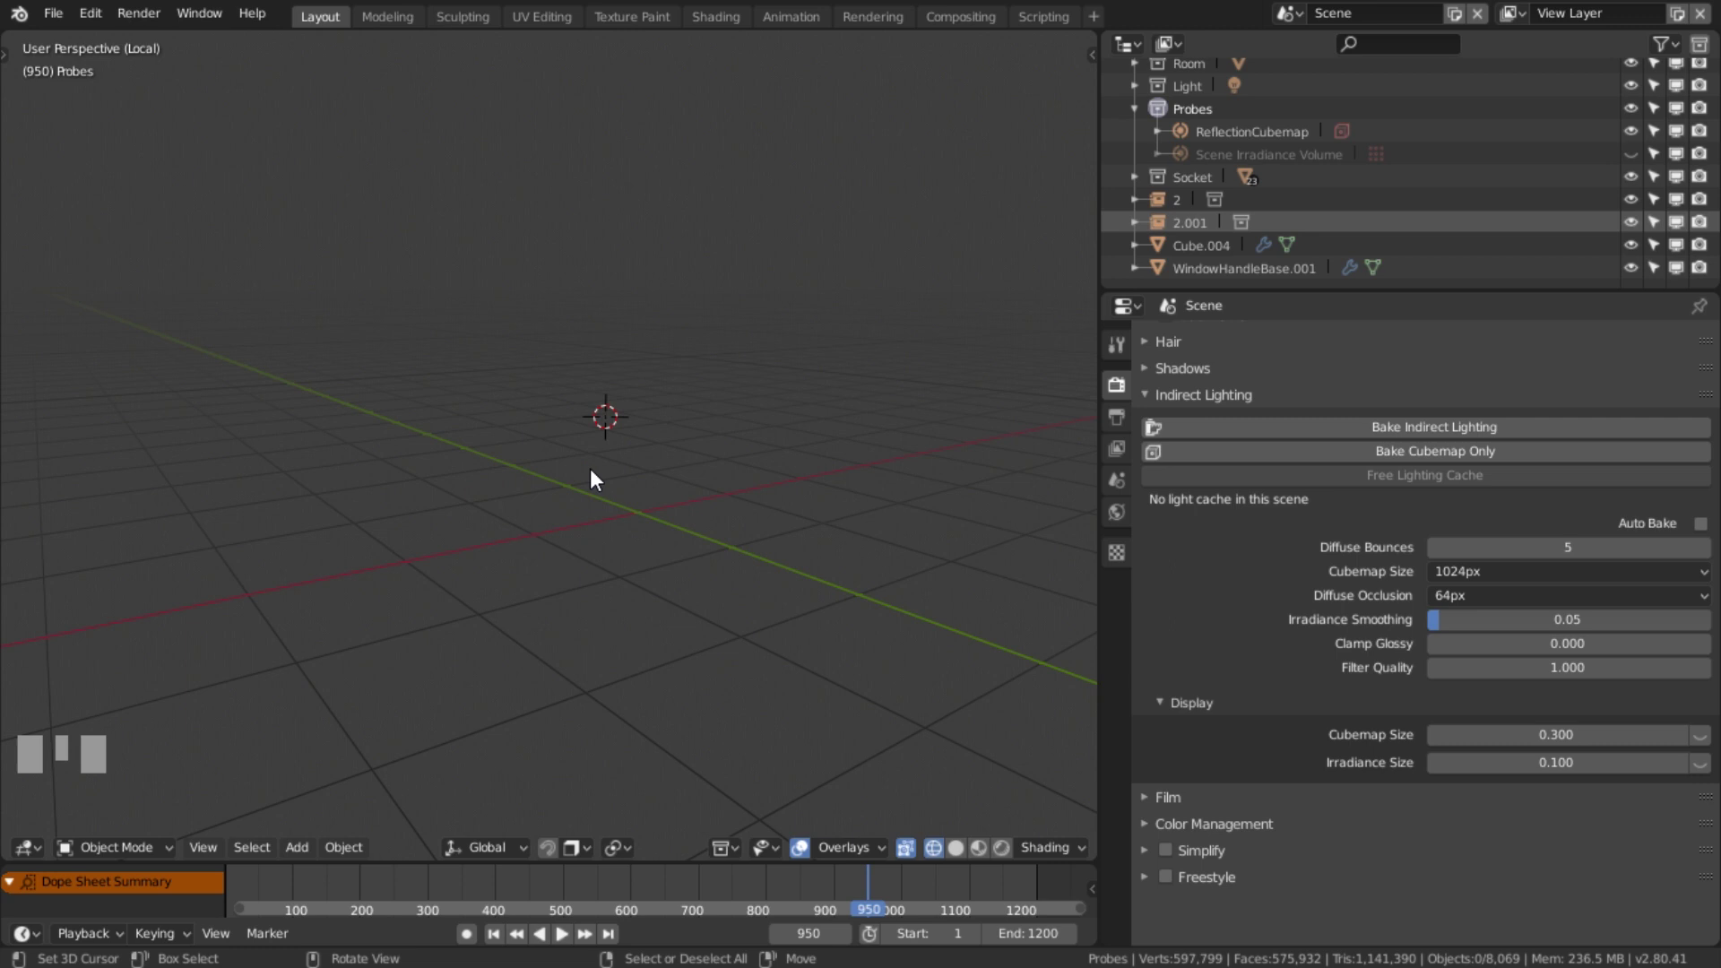
# Add an irradiance volume light probe to the scene and open its probe settings.
pyautogui.hotkey('shift', 'a')
pyautogui.moveTo(590, 470)
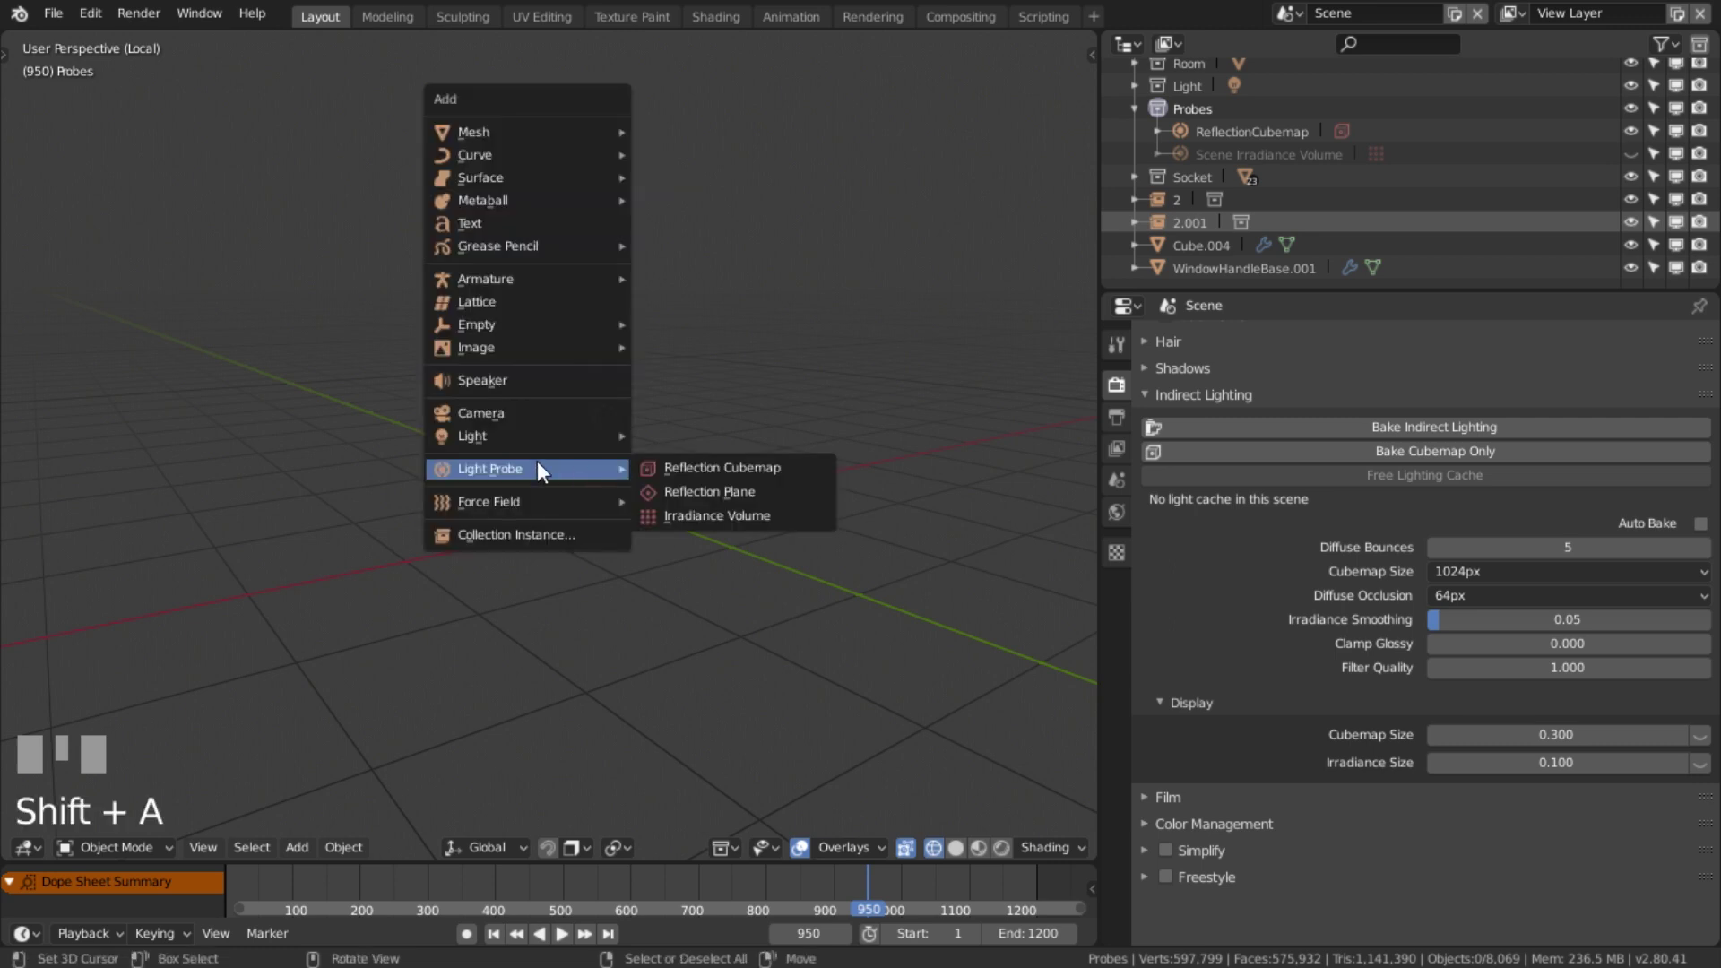
pyautogui.click(703, 517)
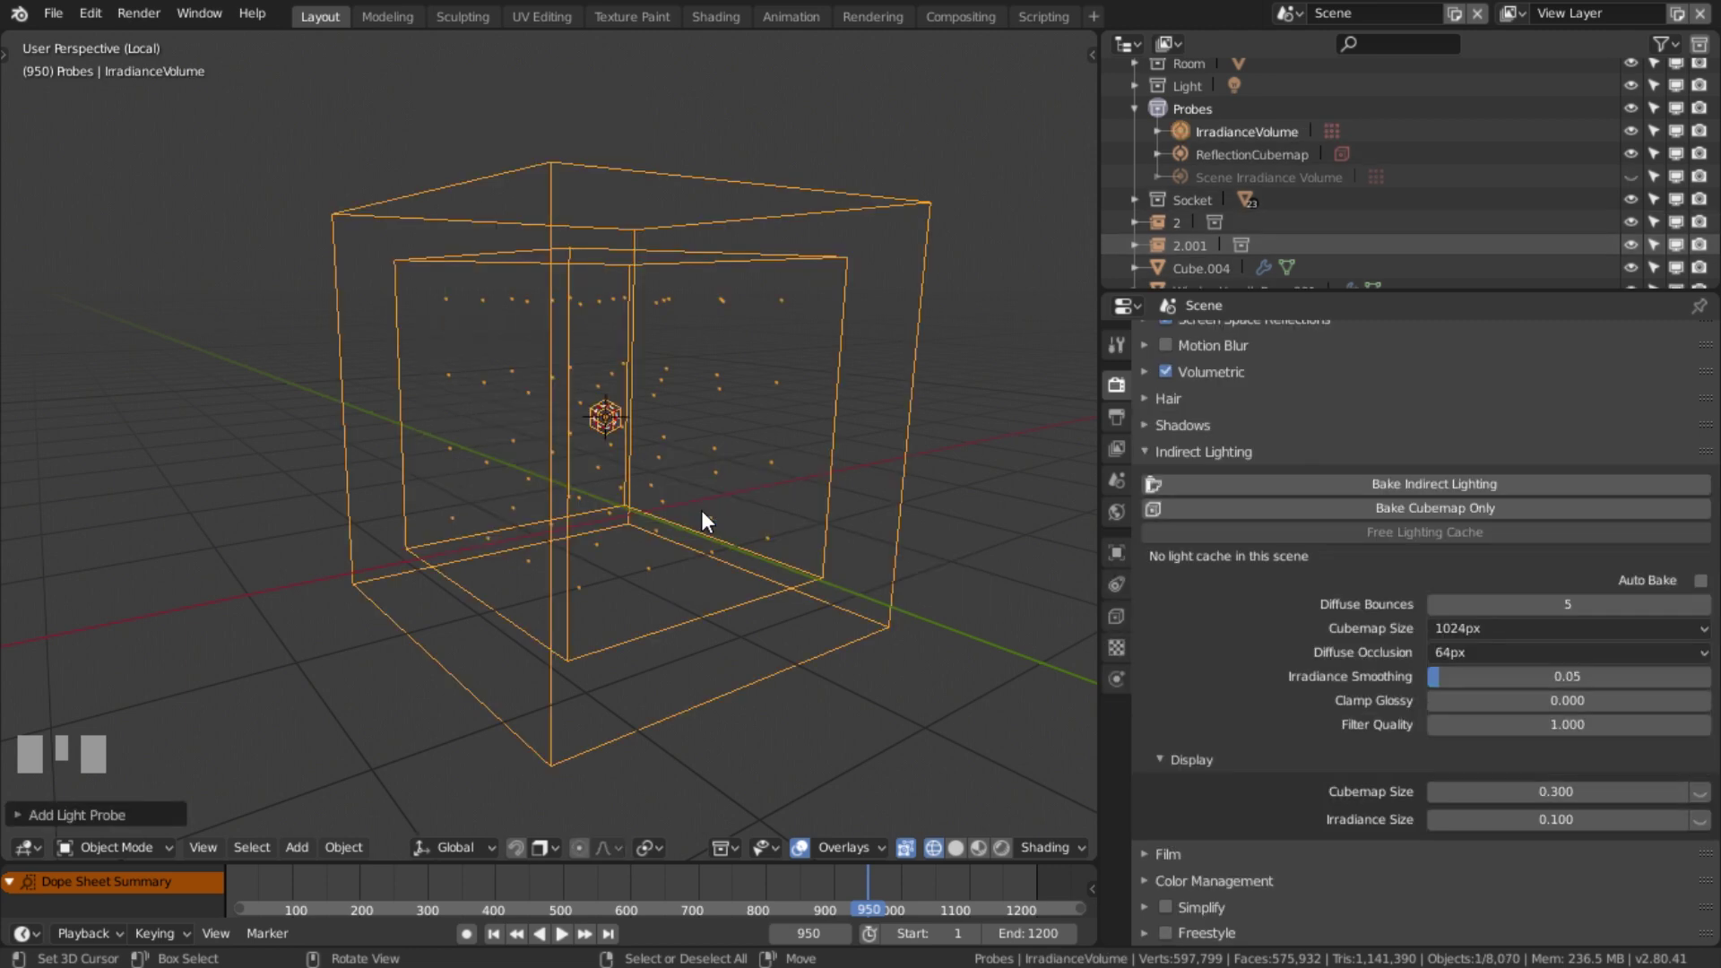
pyautogui.click(1116, 616)
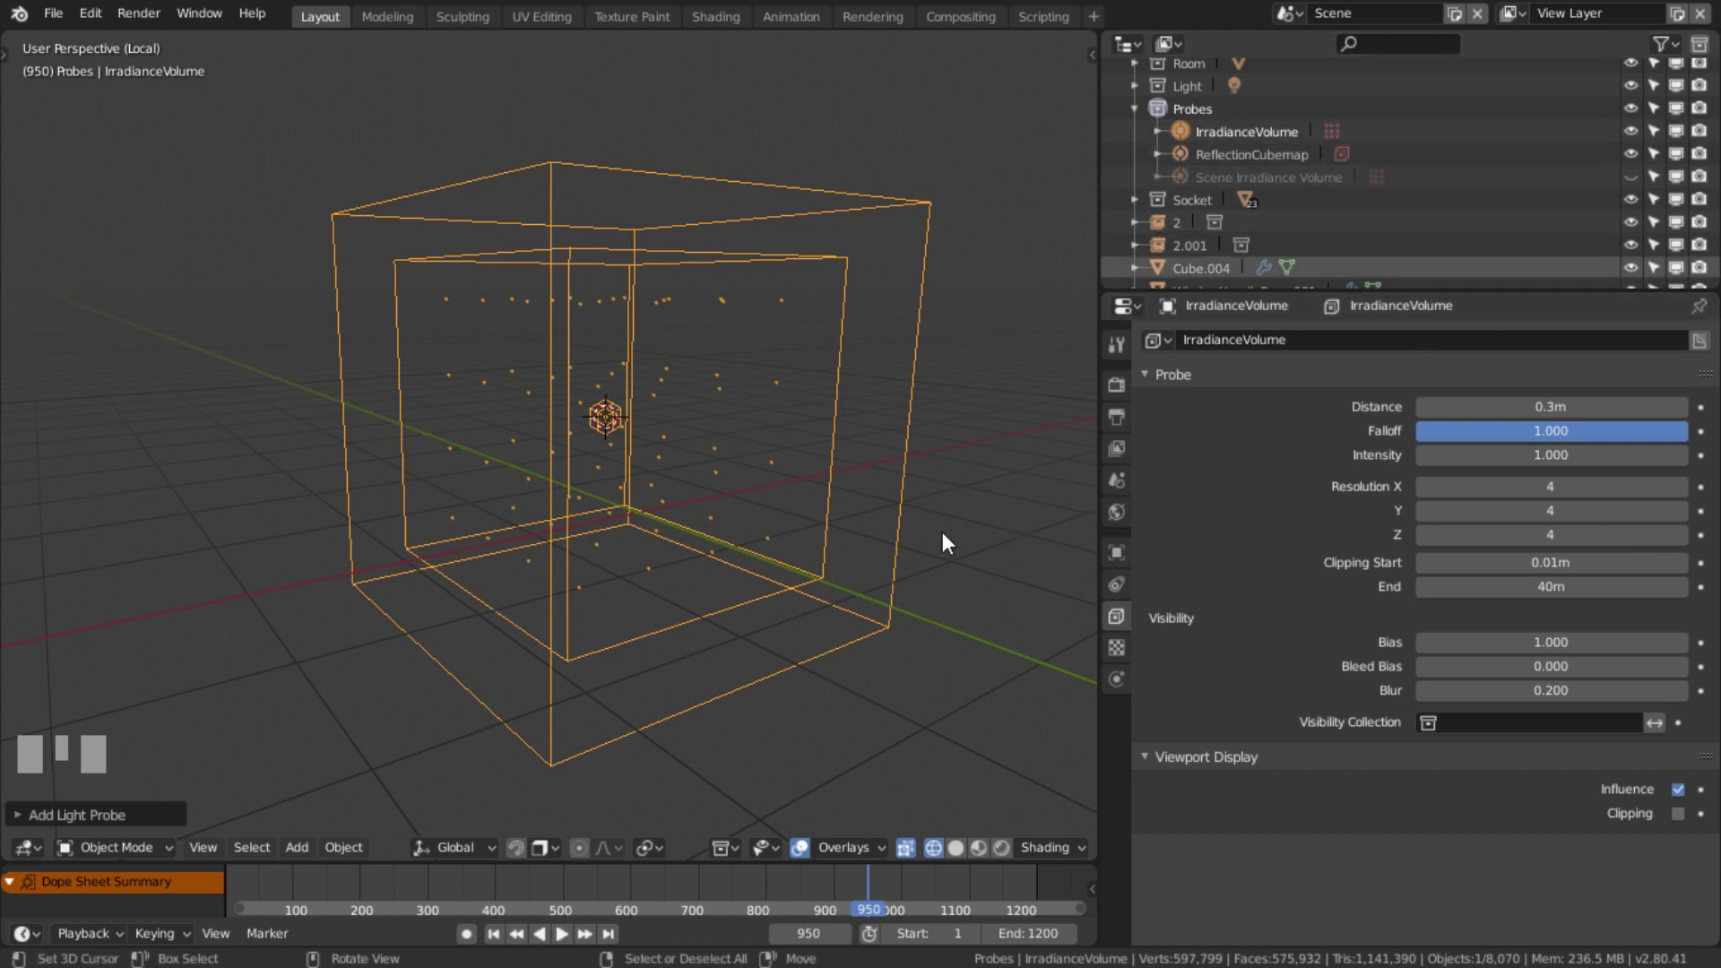
# Unhide the Scene Irradiance Volume and check its probe settings against those of the newly added irradiance volume.
pyautogui.click(1627, 175)
pyautogui.moveTo(364, 461)
pyautogui.mouseDown(button='middle')
pyautogui.moveTo(307, 449)
pyautogui.moveTo(376, 452)
pyautogui.mouseUp(button='middle')
pyautogui.moveTo(323, 373); pyautogui.dragTo(288, 463, button='middle')
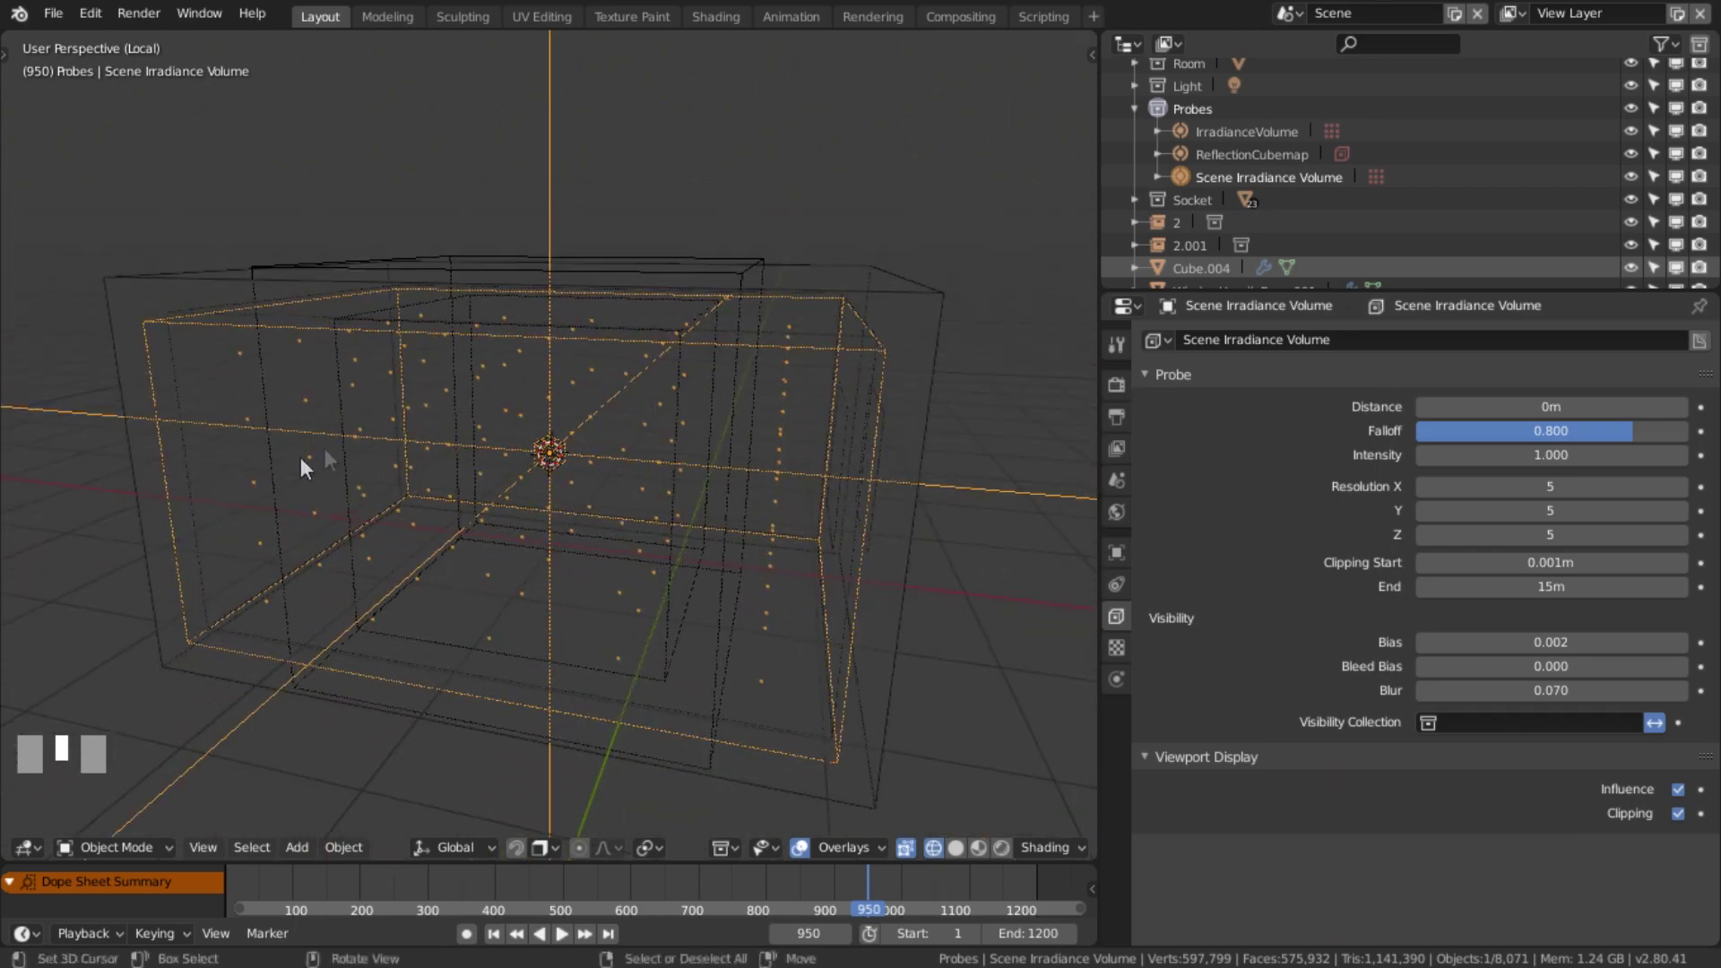
pyautogui.rightClick(685, 264)
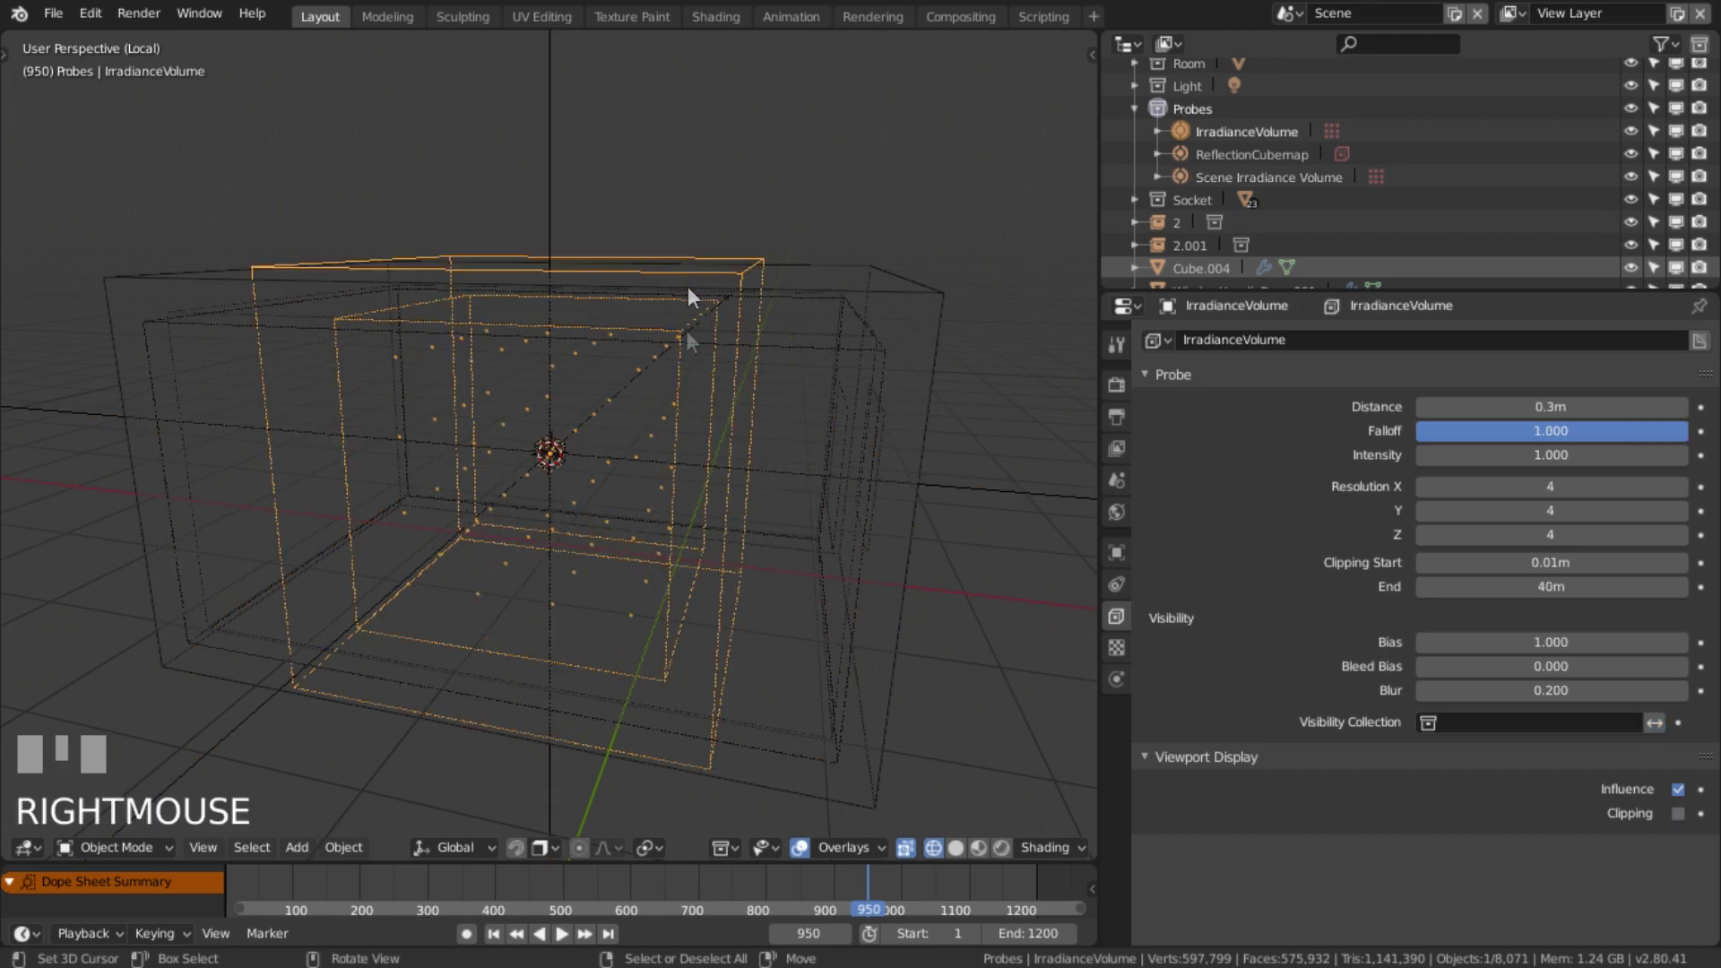
pyautogui.moveTo(423, 560); pyautogui.dragTo(557, 513, button='middle')
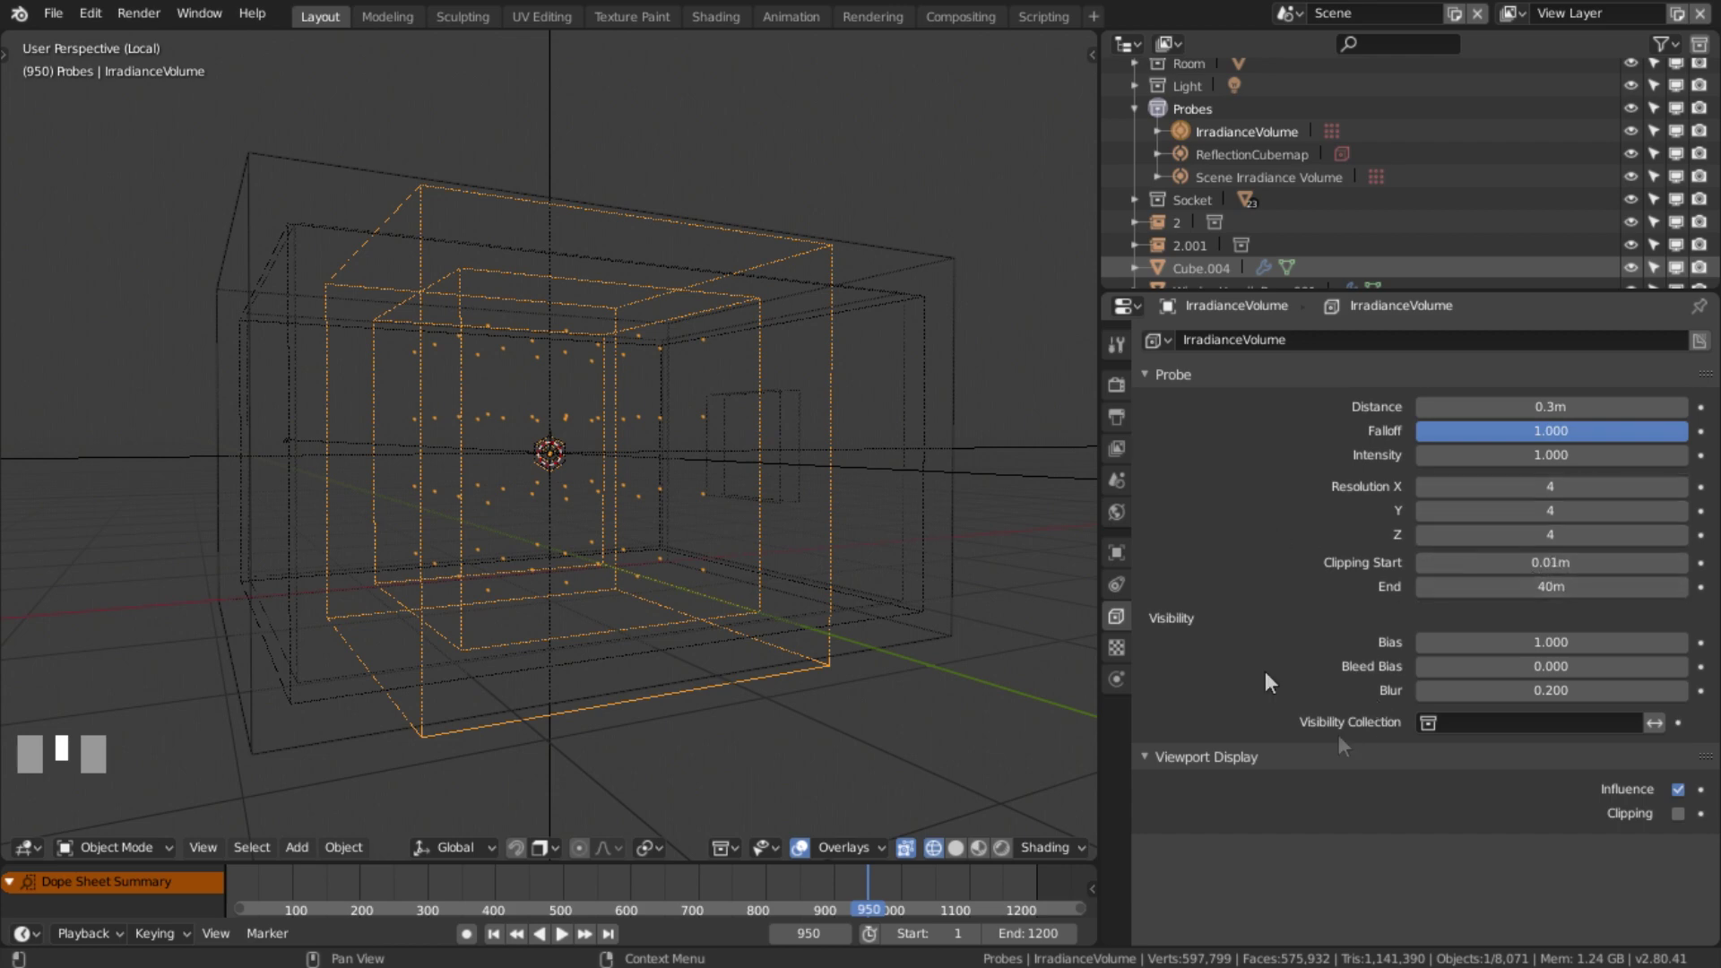
pyautogui.rightClick(897, 296)
pyautogui.rightClick(897, 296)
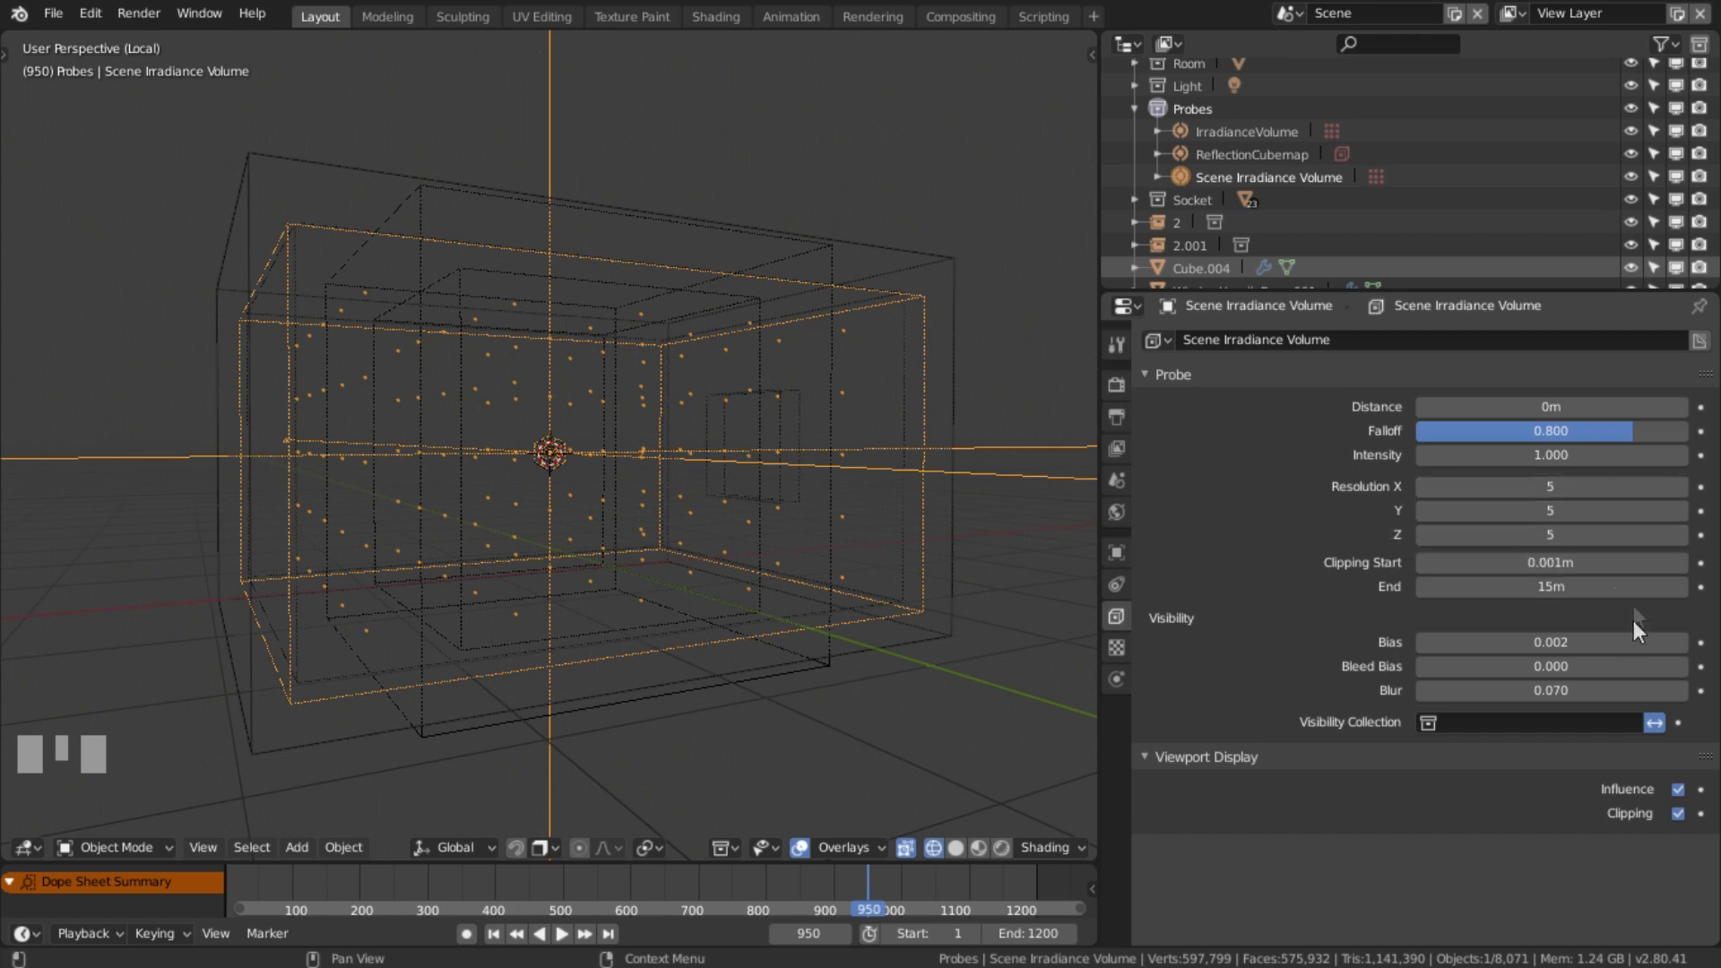
# Switch the Influence and Clipping display of the Scene Irradiance Volume off and back on.
pyautogui.moveTo(518, 400); pyautogui.dragTo(622, 460, button='middle')
pyautogui.scroll(-4, 517, 444)
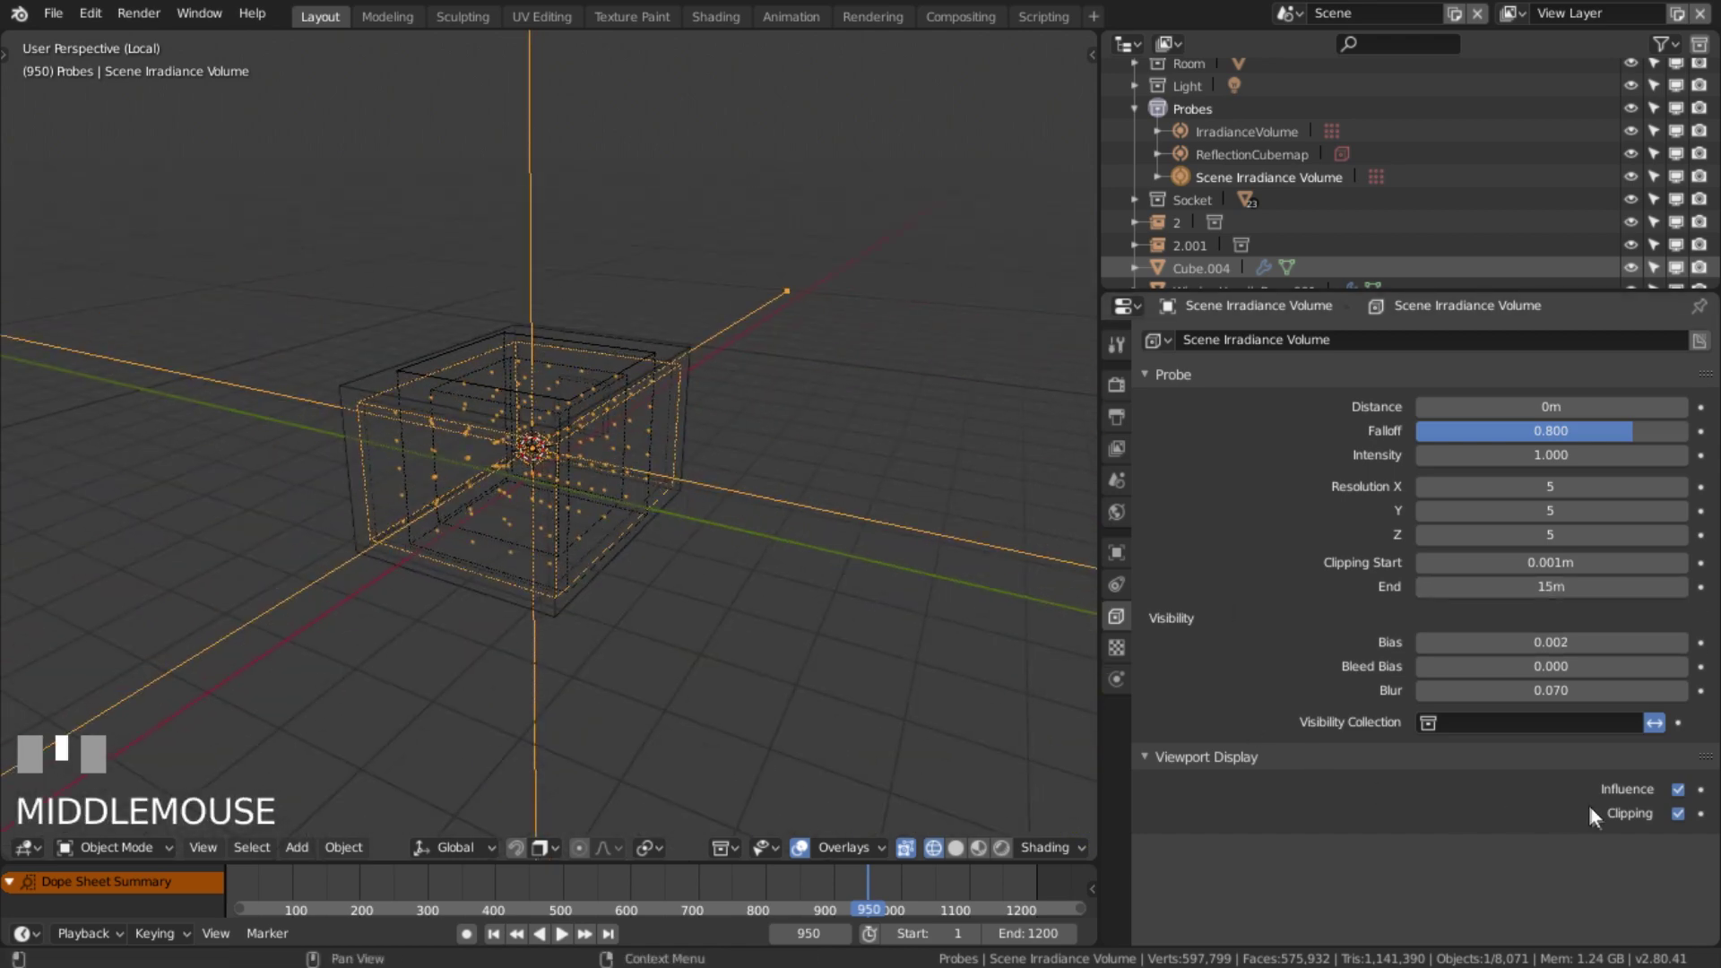
pyautogui.scroll(-2, 502, 418)
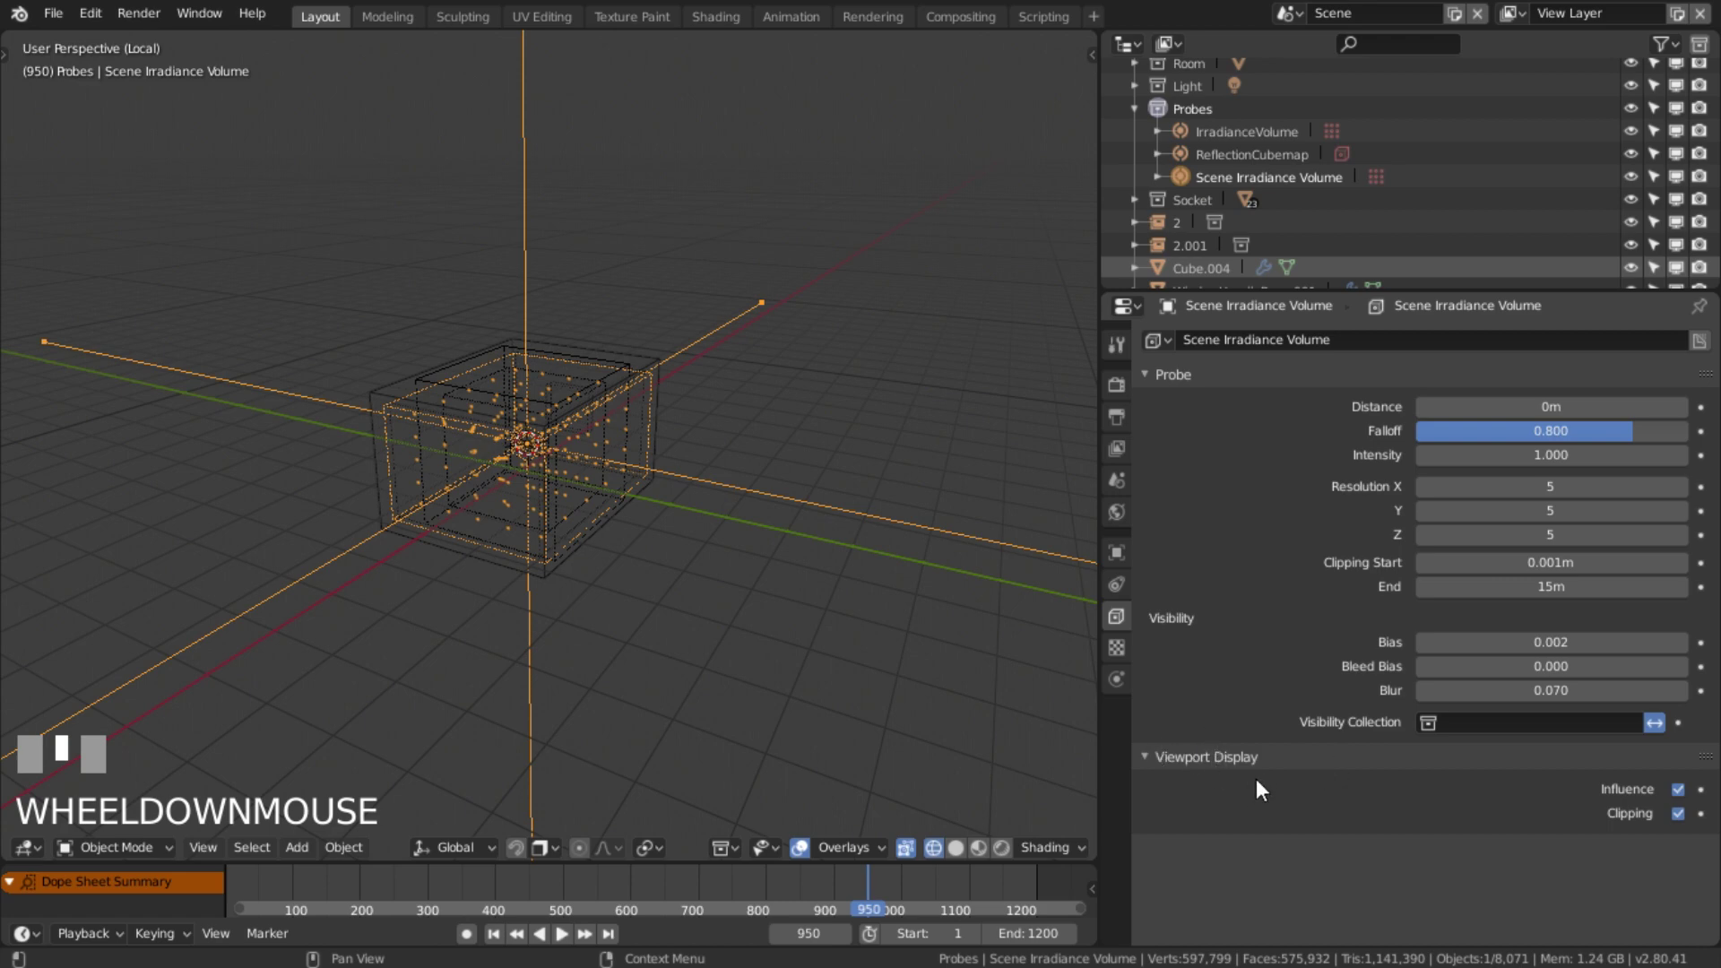
pyautogui.click(1678, 789)
pyautogui.click(1678, 813)
pyautogui.click(1678, 813)
pyautogui.click(1678, 789)
# Examine the resolution, clipping and visibility values of the new irradiance volume, followed by those of the Scene Irradiance Volume.
pyautogui.moveTo(781, 690); pyautogui.dragTo(557, 654, button='middle')
pyautogui.scroll(3, 506, 495)
pyautogui.moveTo(507, 494); pyautogui.dragTo(488, 418, button='middle')
pyautogui.rightClick(386, 267)
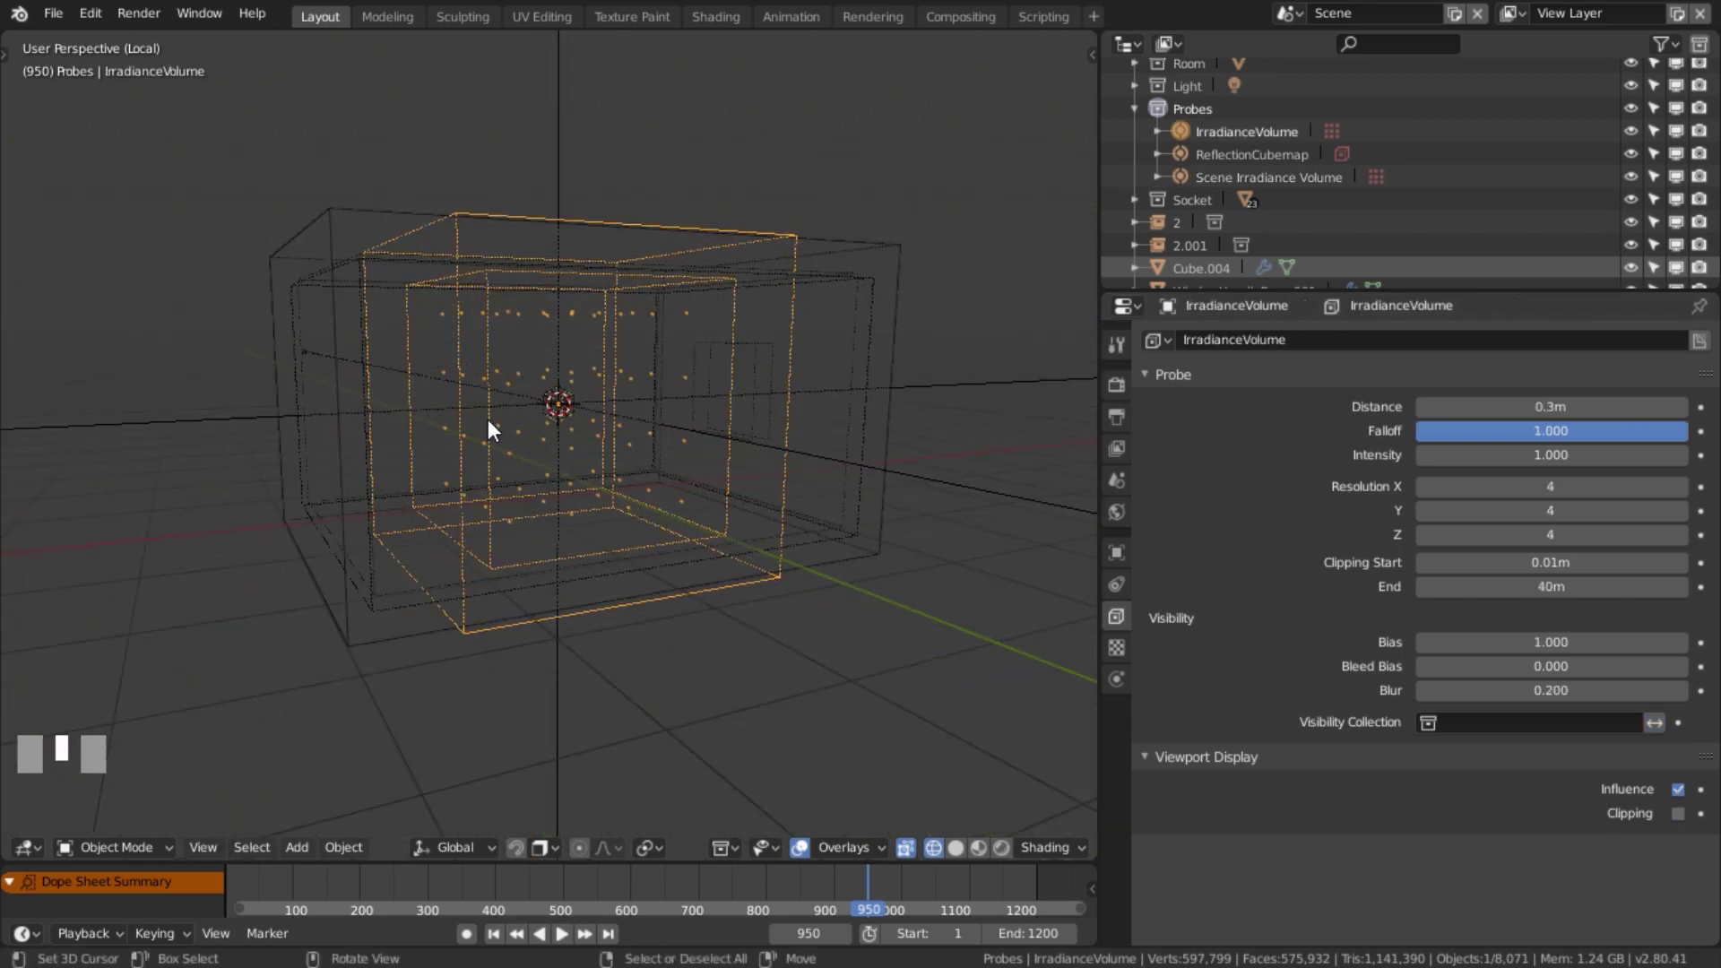
pyautogui.scroll(2, 464, 368)
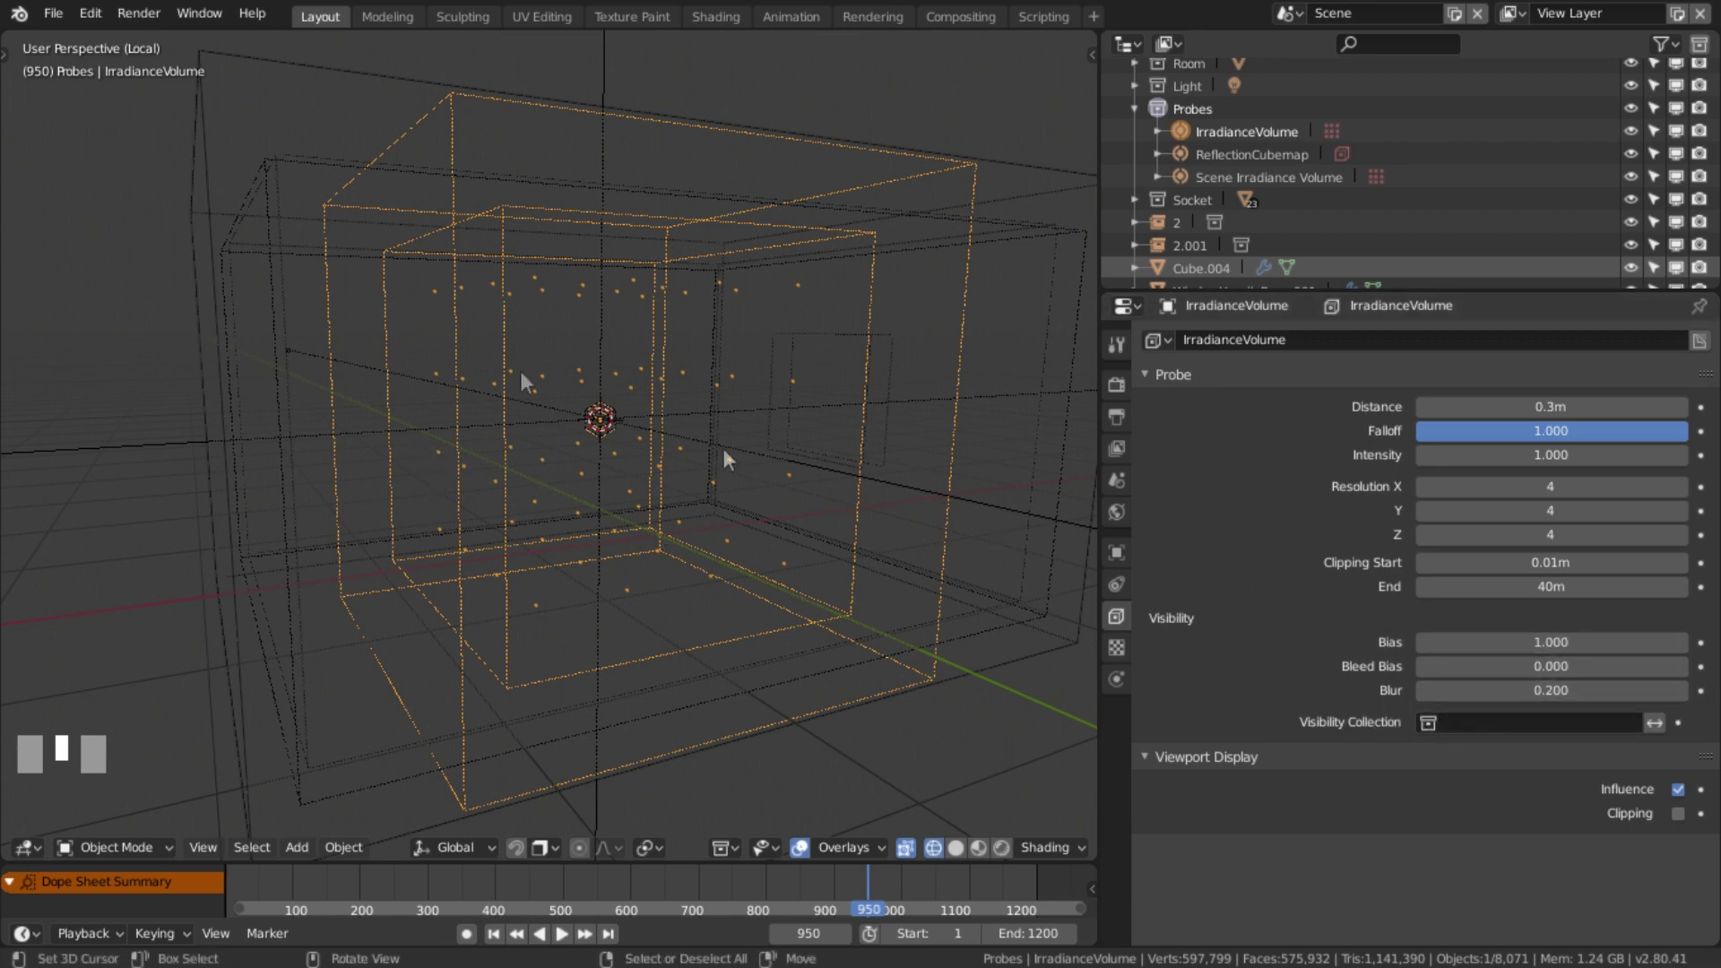
pyautogui.rightClick(271, 185)
pyautogui.rightClick(270, 184)
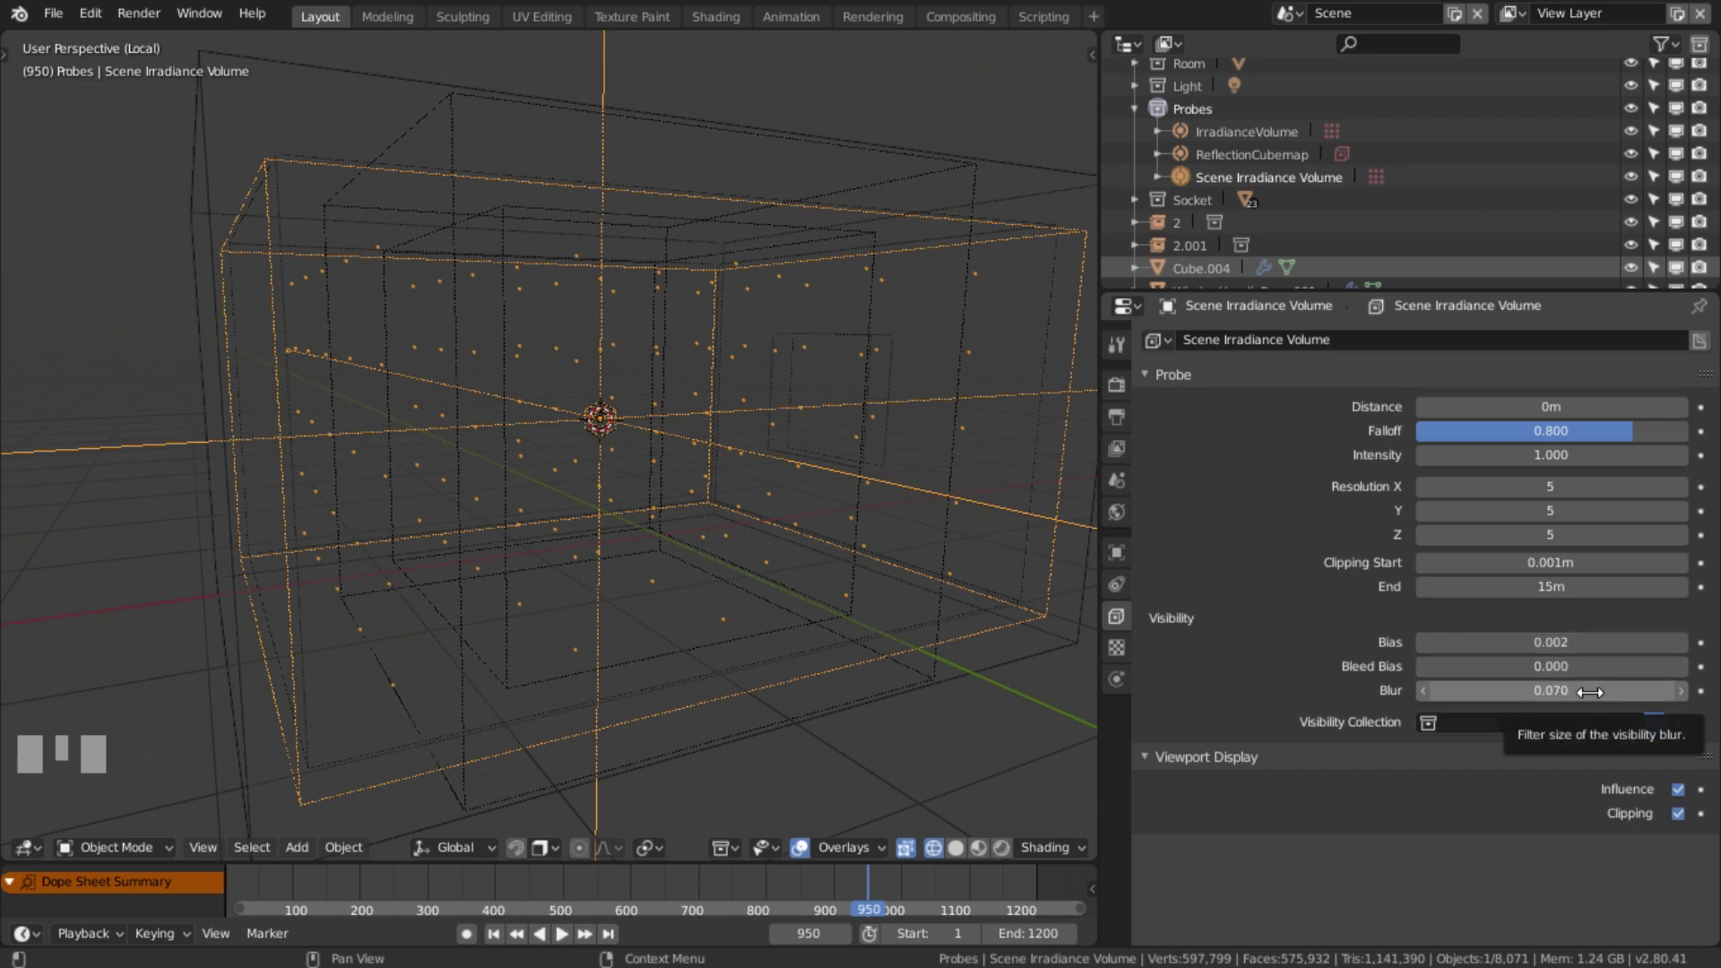
pyautogui.moveTo(868, 537); pyautogui.dragTo(828, 546, button='middle')
pyautogui.scroll(-3, 828, 546)
pyautogui.moveTo(672, 512); pyautogui.dragTo(503, 313, button='middle')
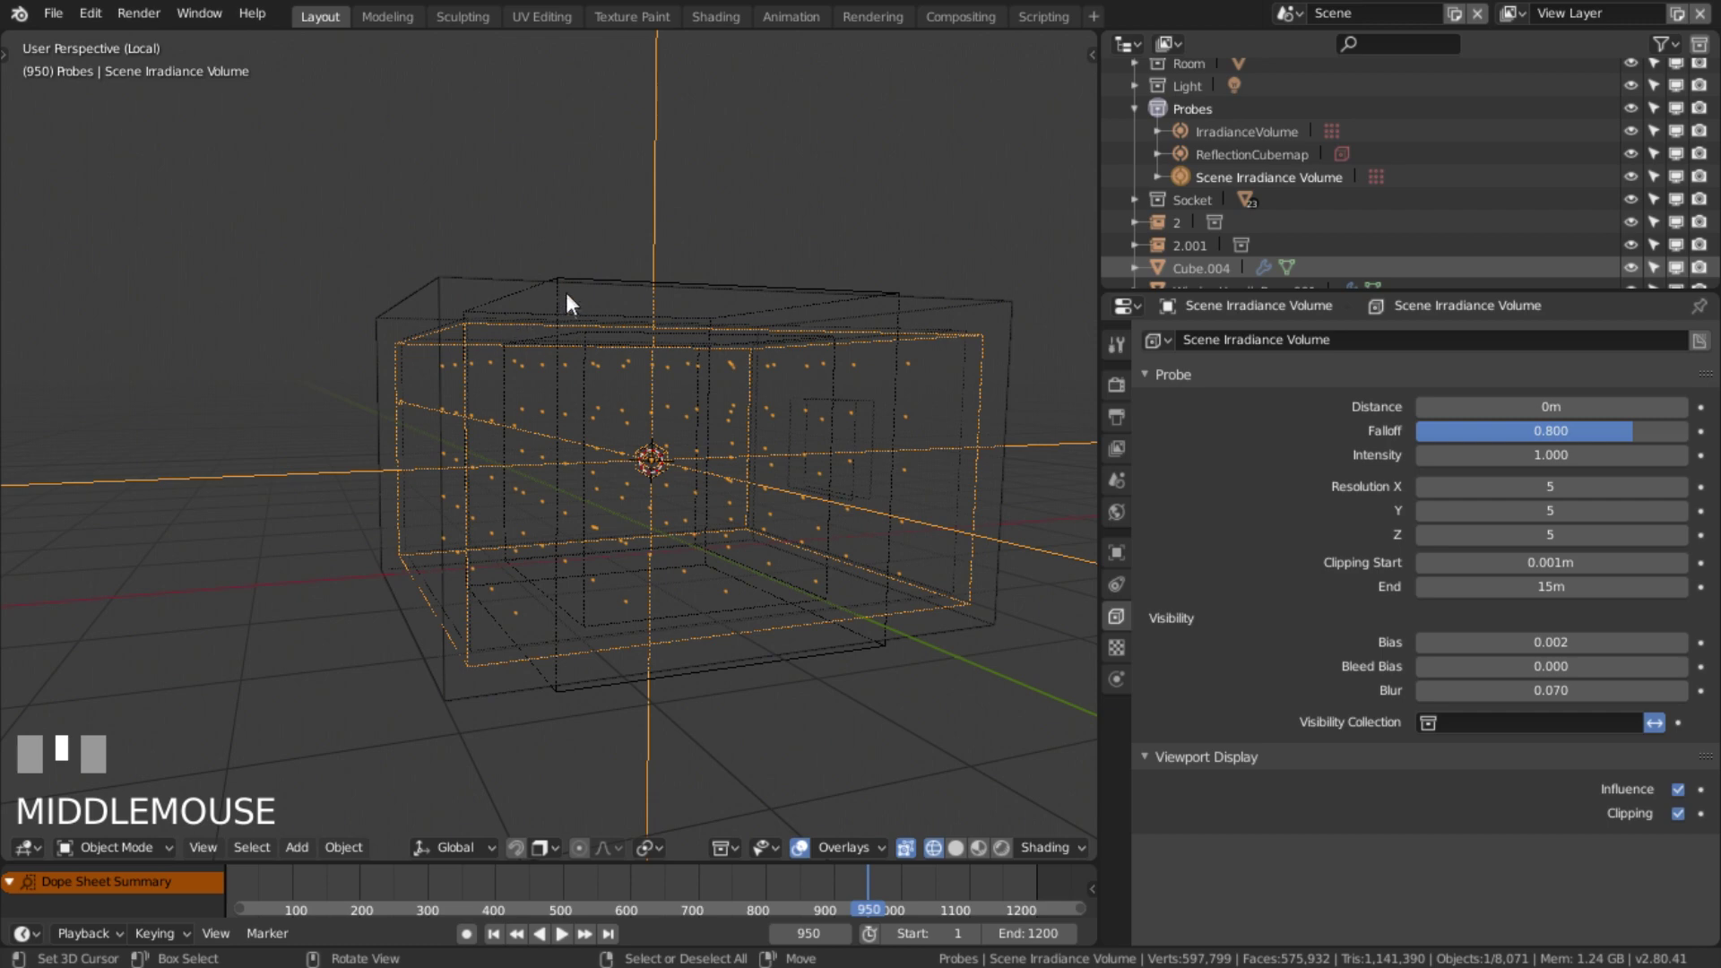
# Delete the newly added irradiance volume, keeping the Scene Irradiance Volume and the reflection cubemap.
pyautogui.rightClick(565, 303)
pyautogui.rightClick(578, 349)
pyautogui.rightClick(577, 349)
pyautogui.press('x')
pyautogui.click(577, 348)
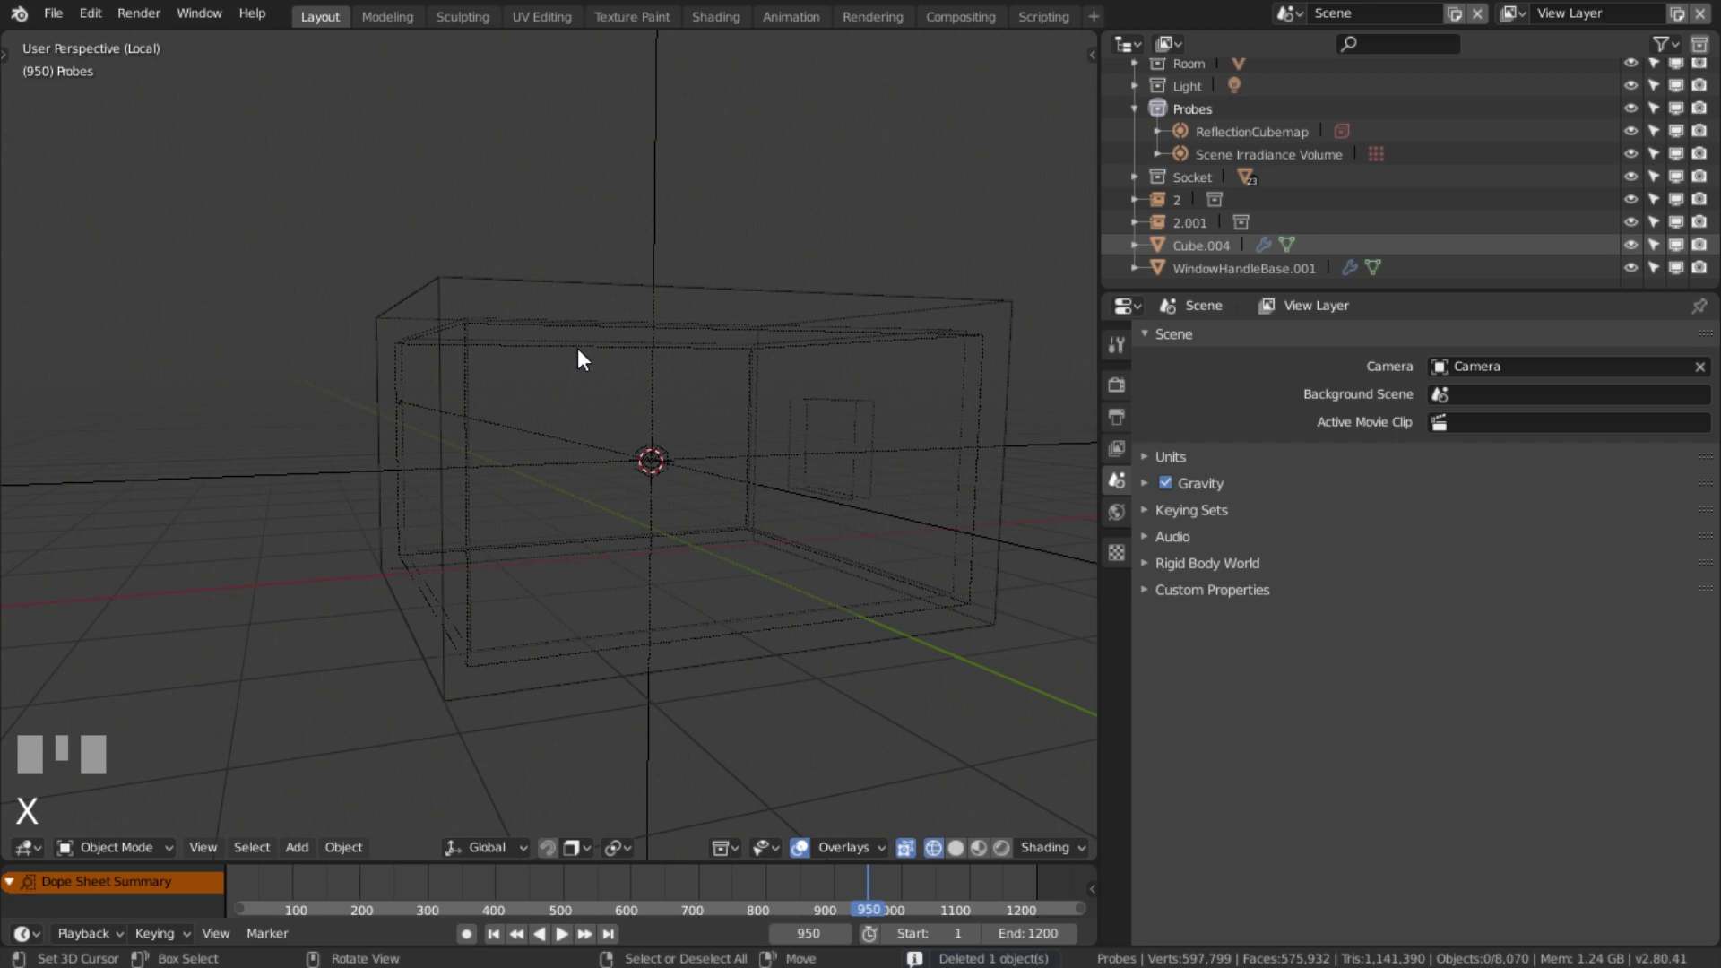
# Leave local view and look at the whole room through the scene camera.
pyautogui.press('KP_Divide')
pyautogui.press('KP_0')
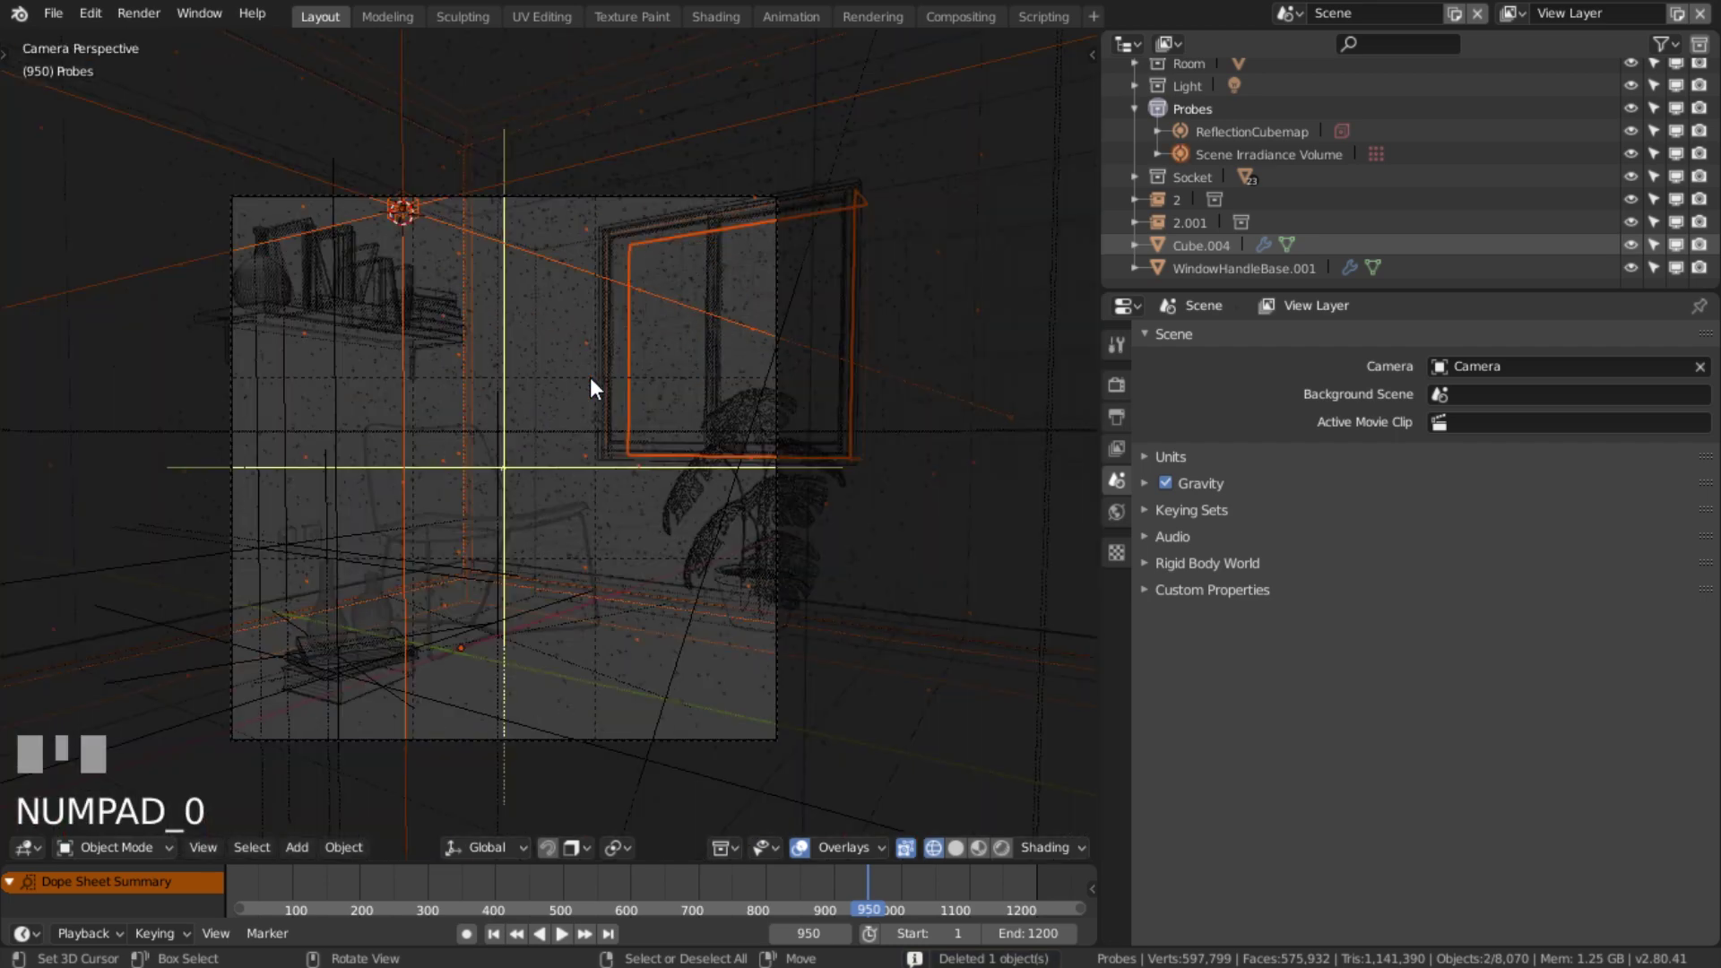
pyautogui.press('z')
pyautogui.rightClick(1331, 561)
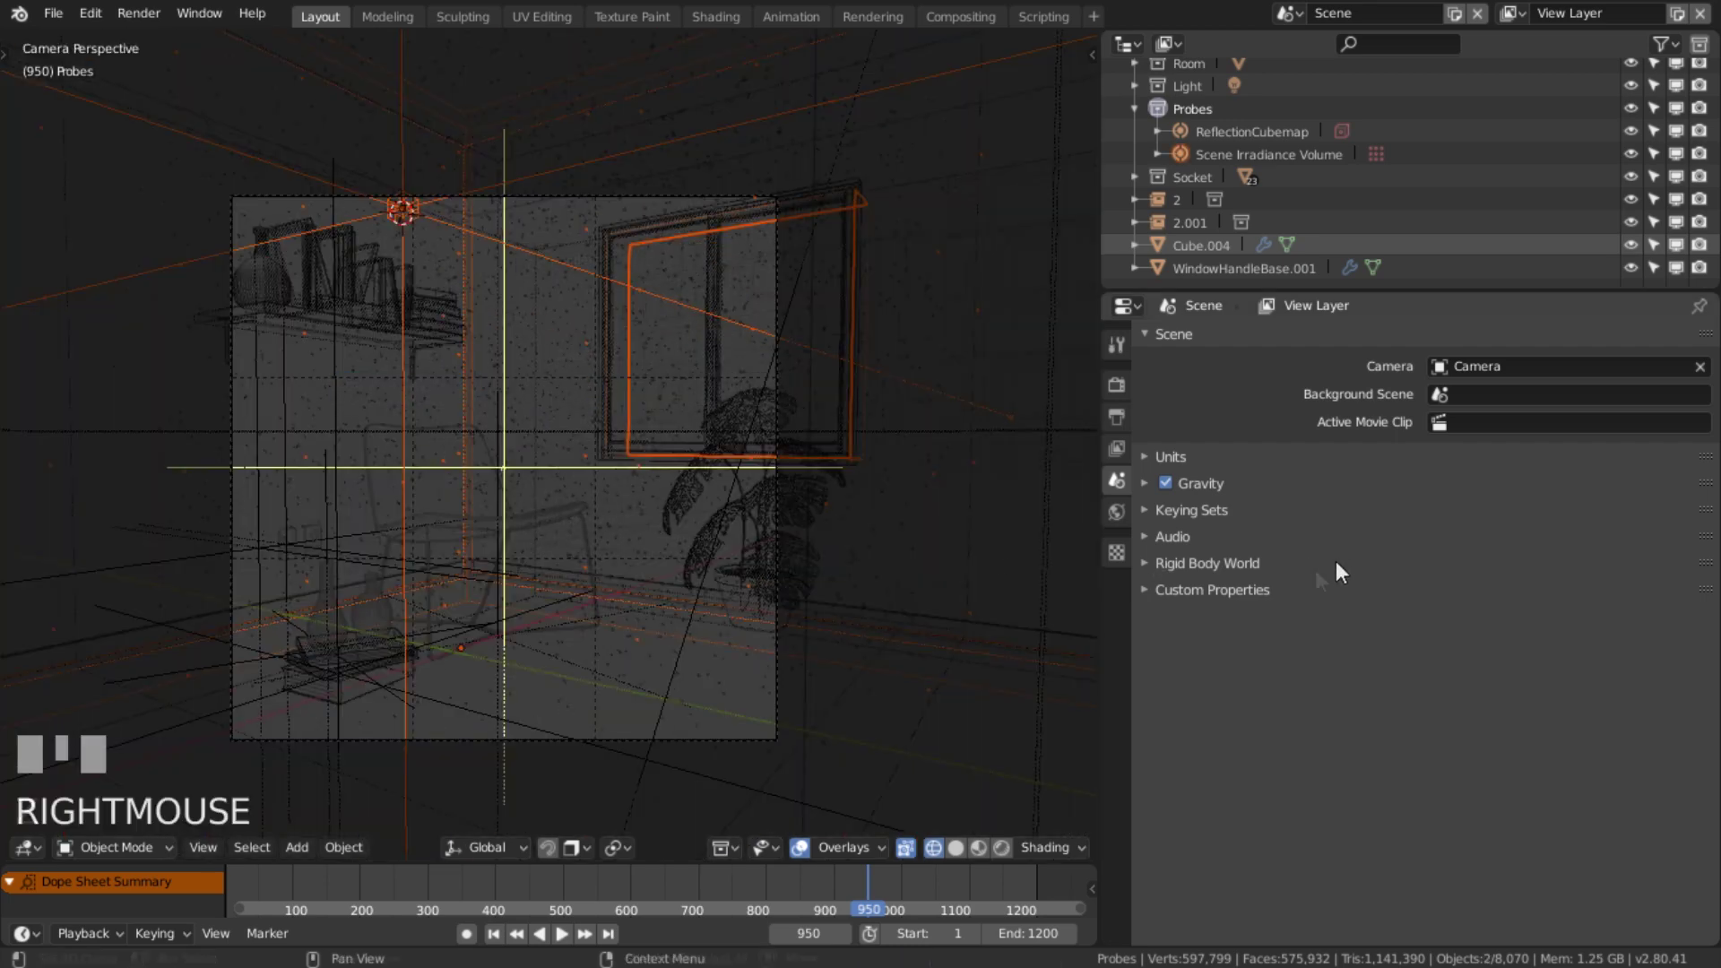
# Open the render settings, deselect all objects and display the viewport in rendered shading.
pyautogui.click(1117, 386)
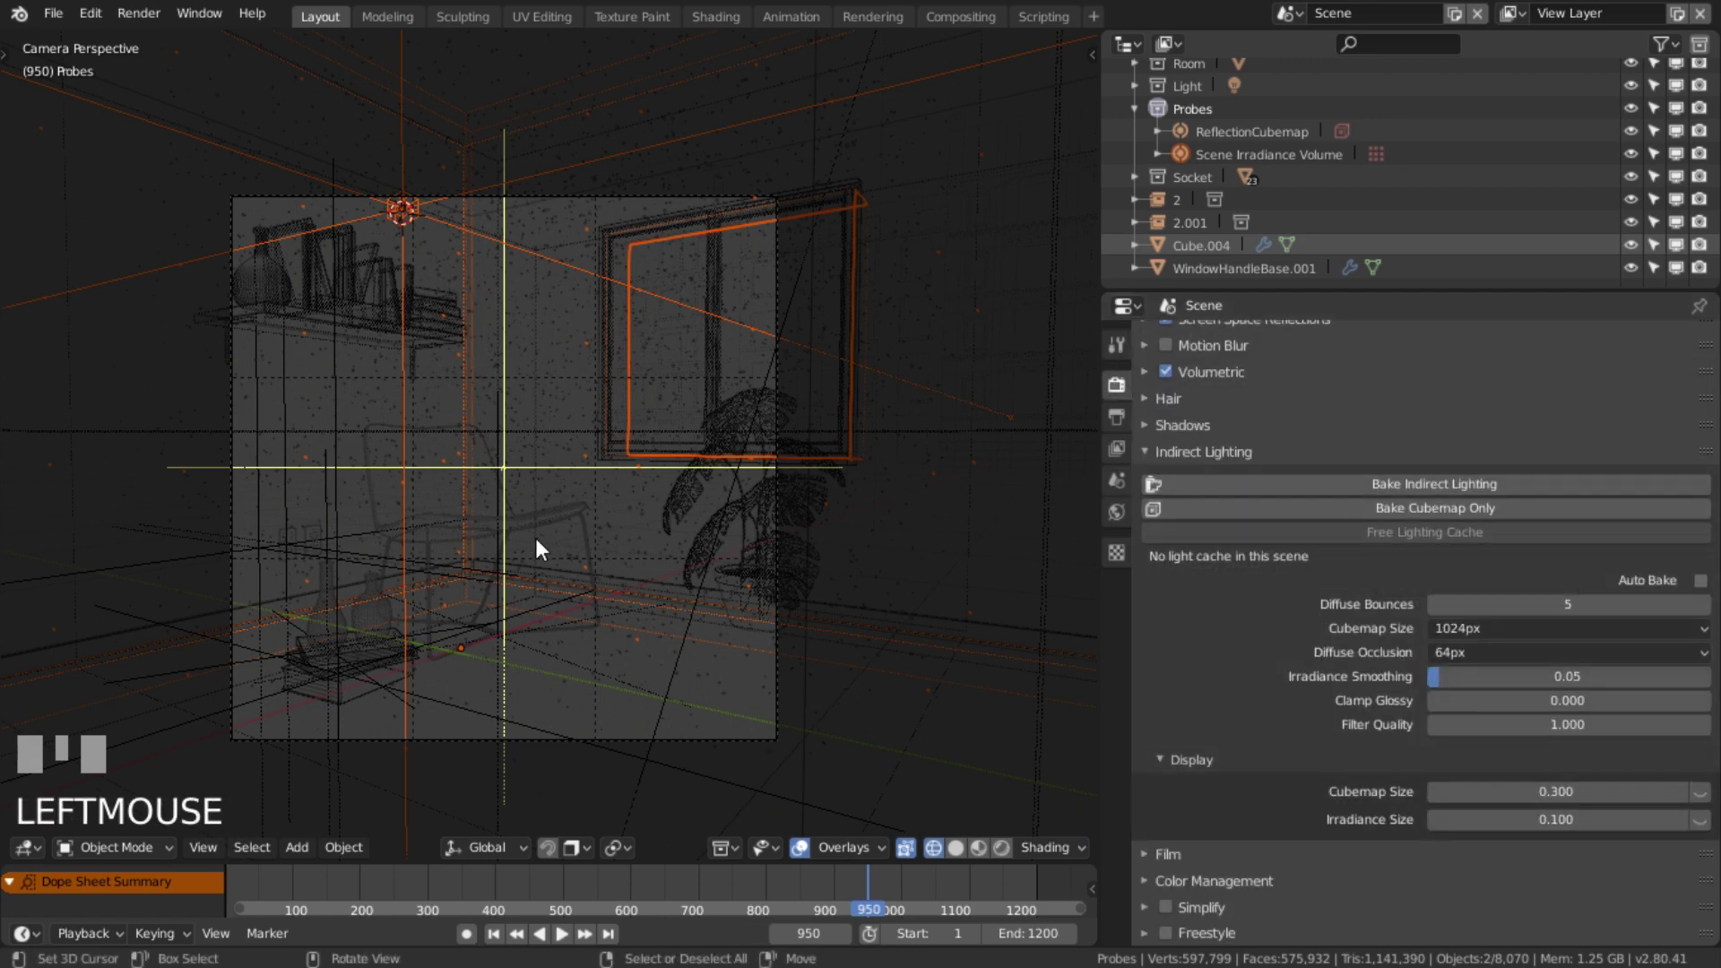
pyautogui.hotkey('alt', 'a')
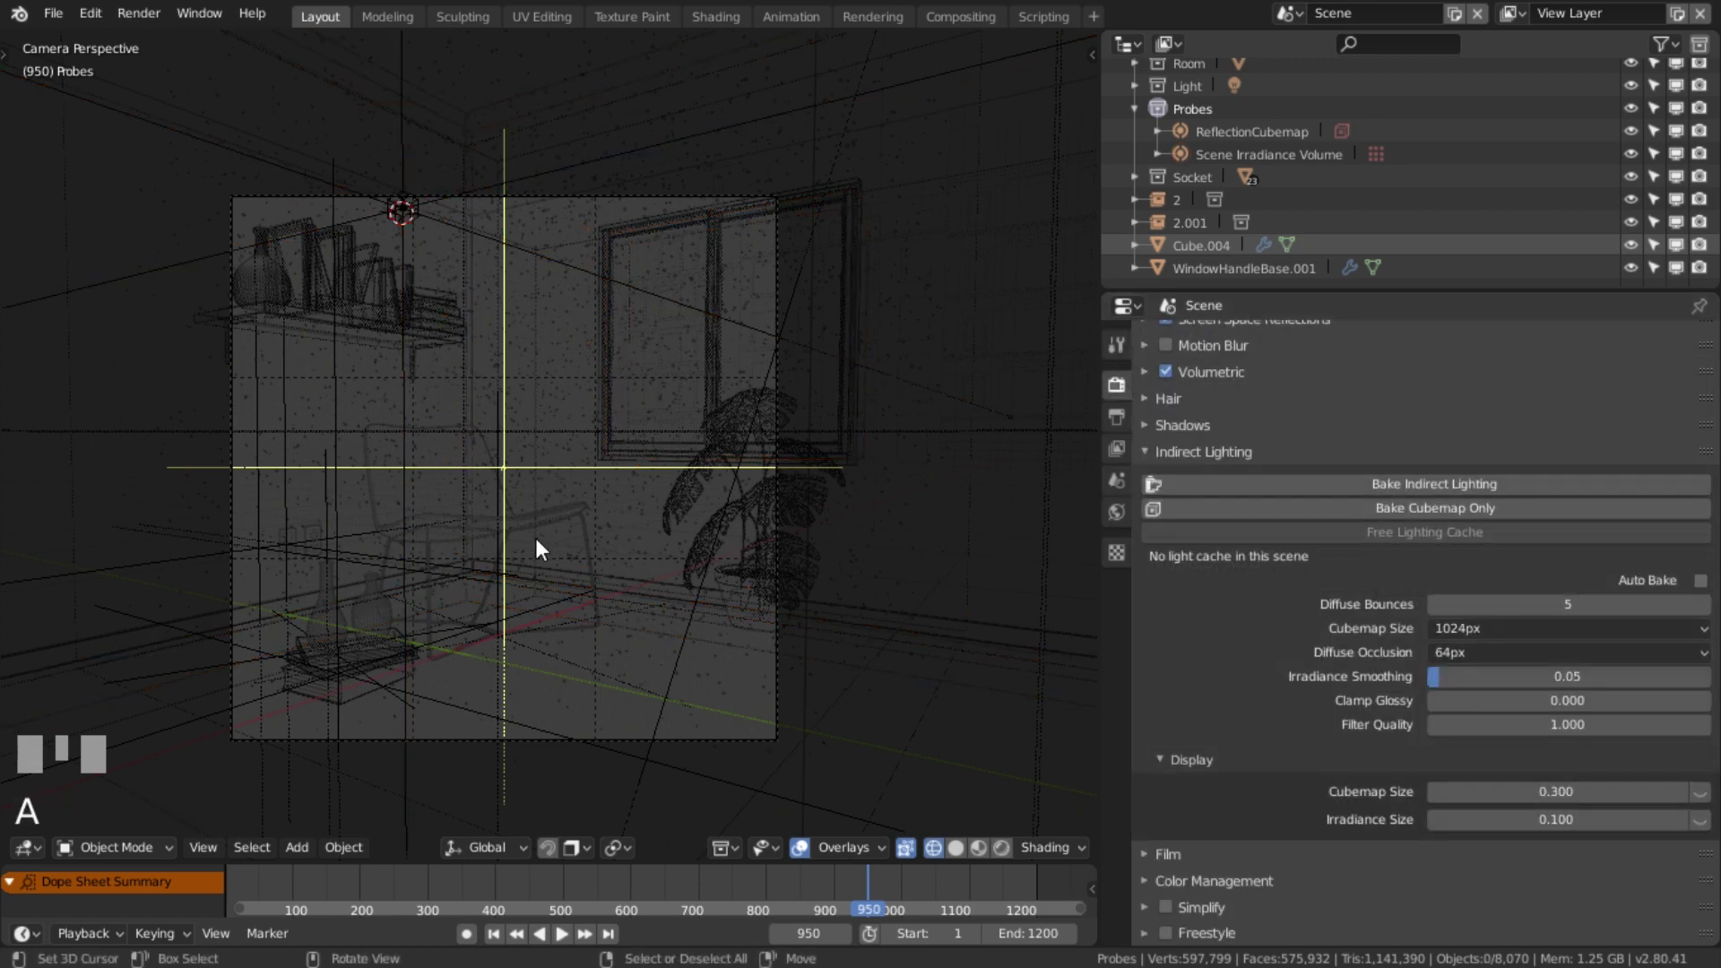
pyautogui.click(955, 848)
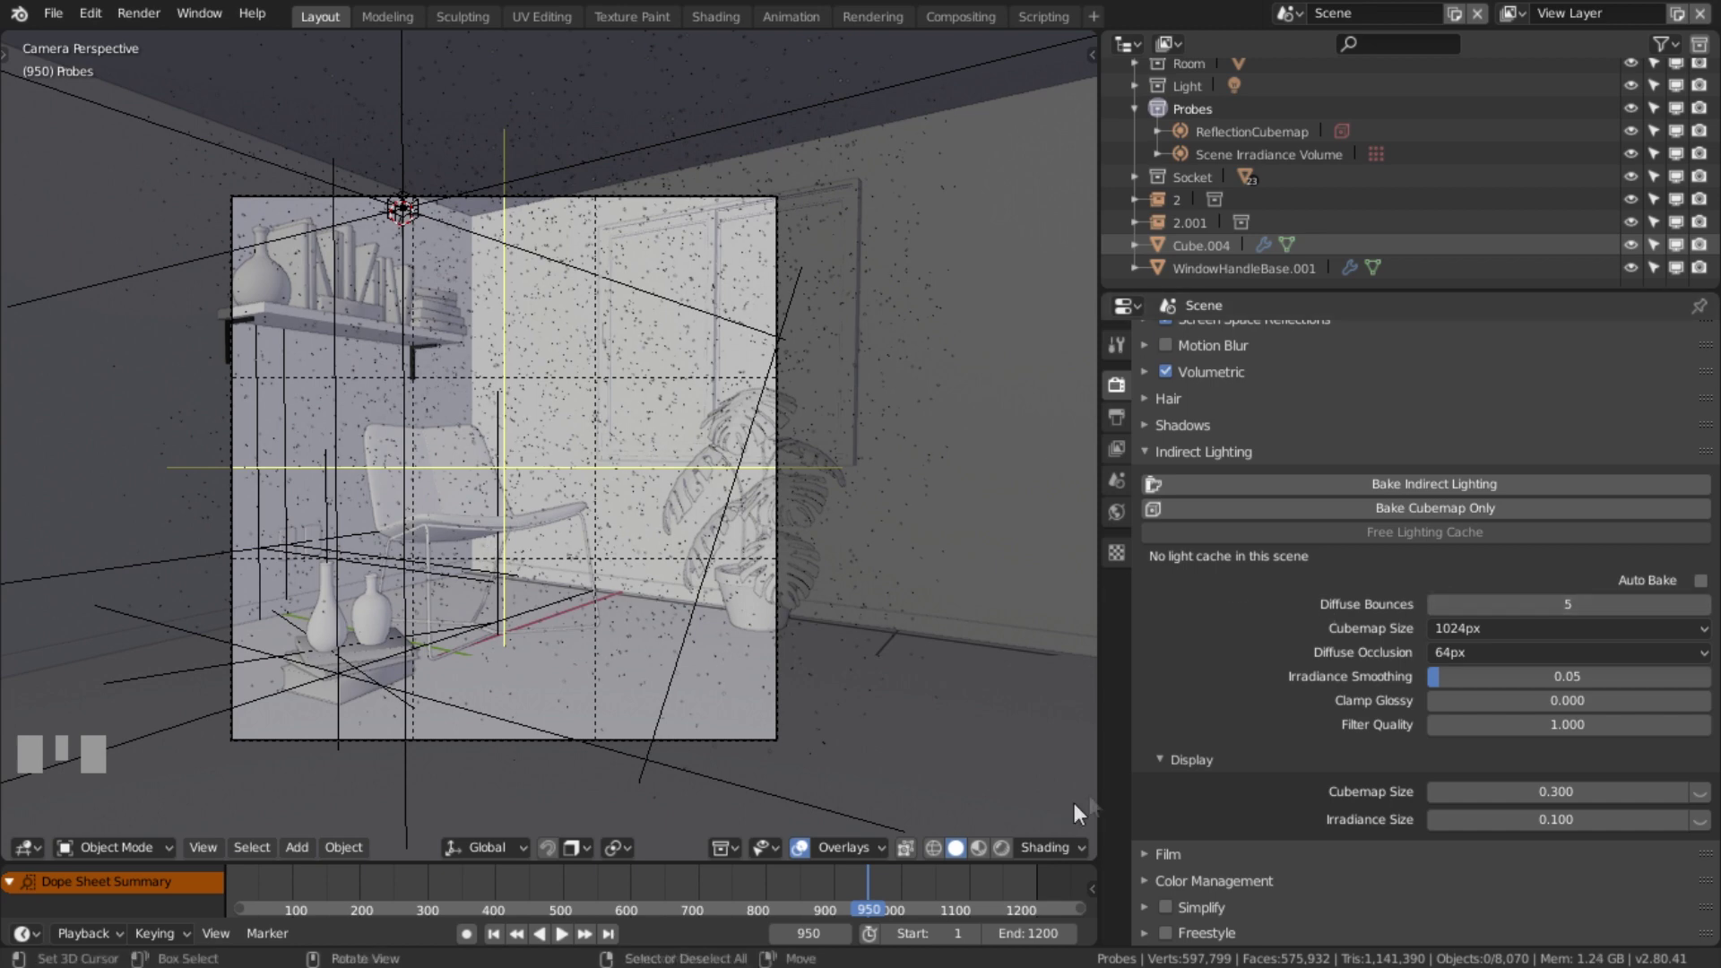
pyautogui.click(1002, 847)
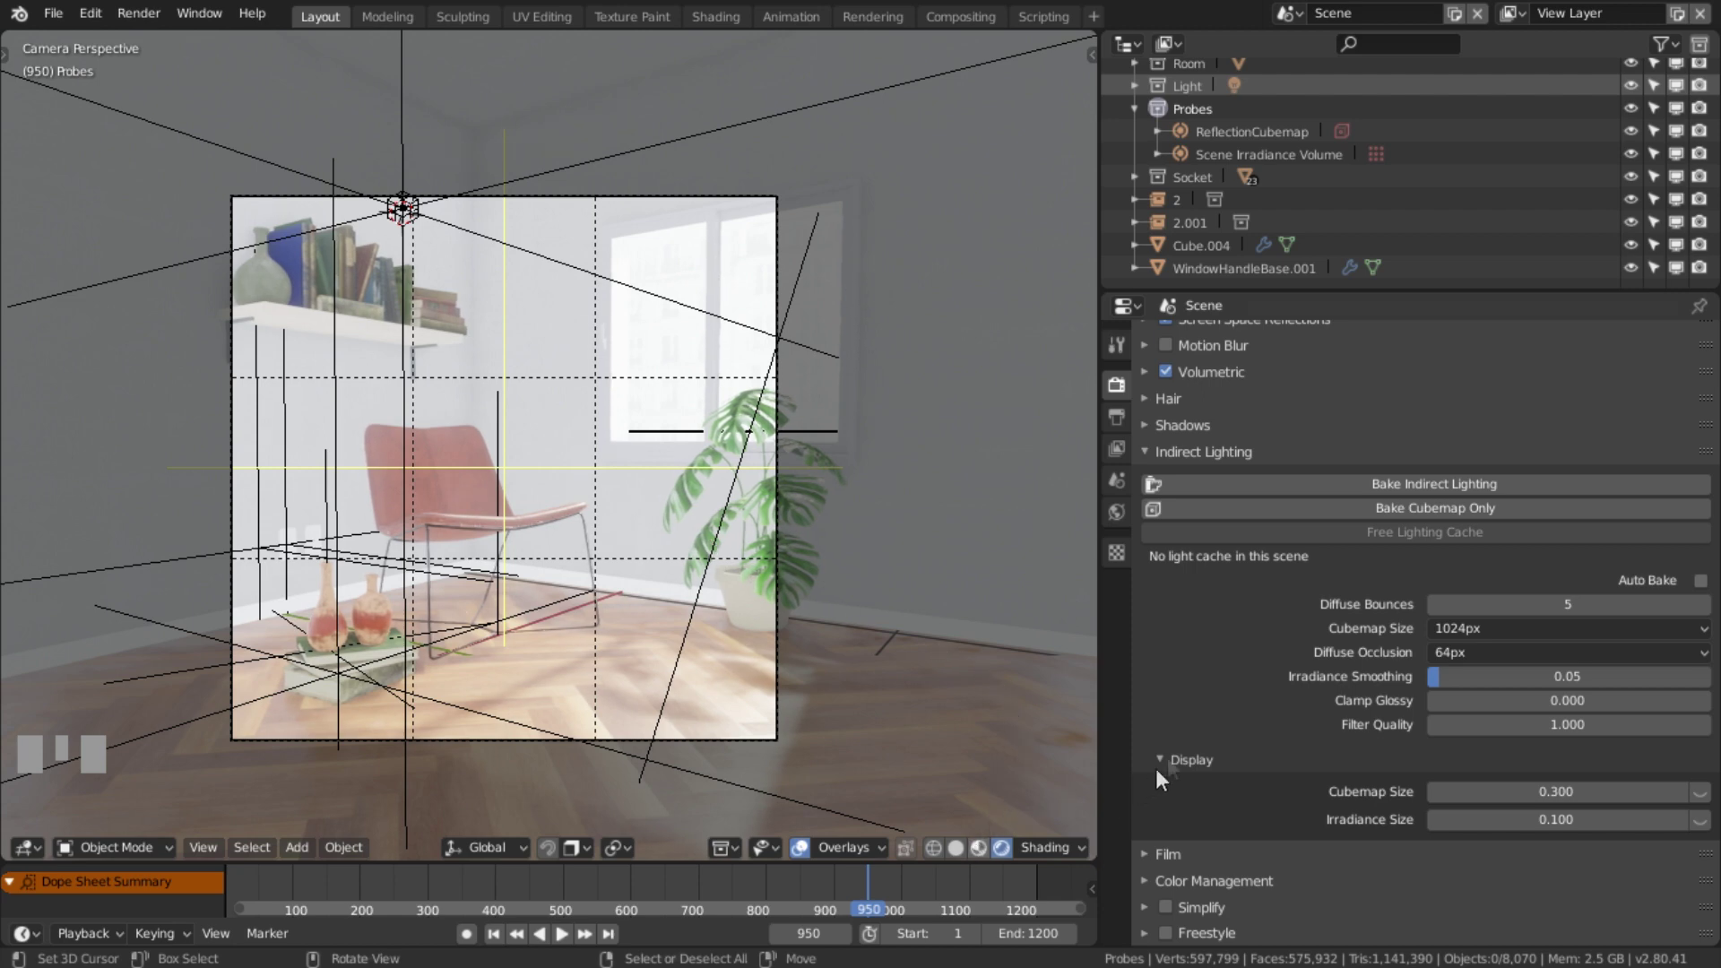
# Bake the scene's indirect lighting for the reflection cubemap and the irradiance volume.
pyautogui.click(1310, 494)
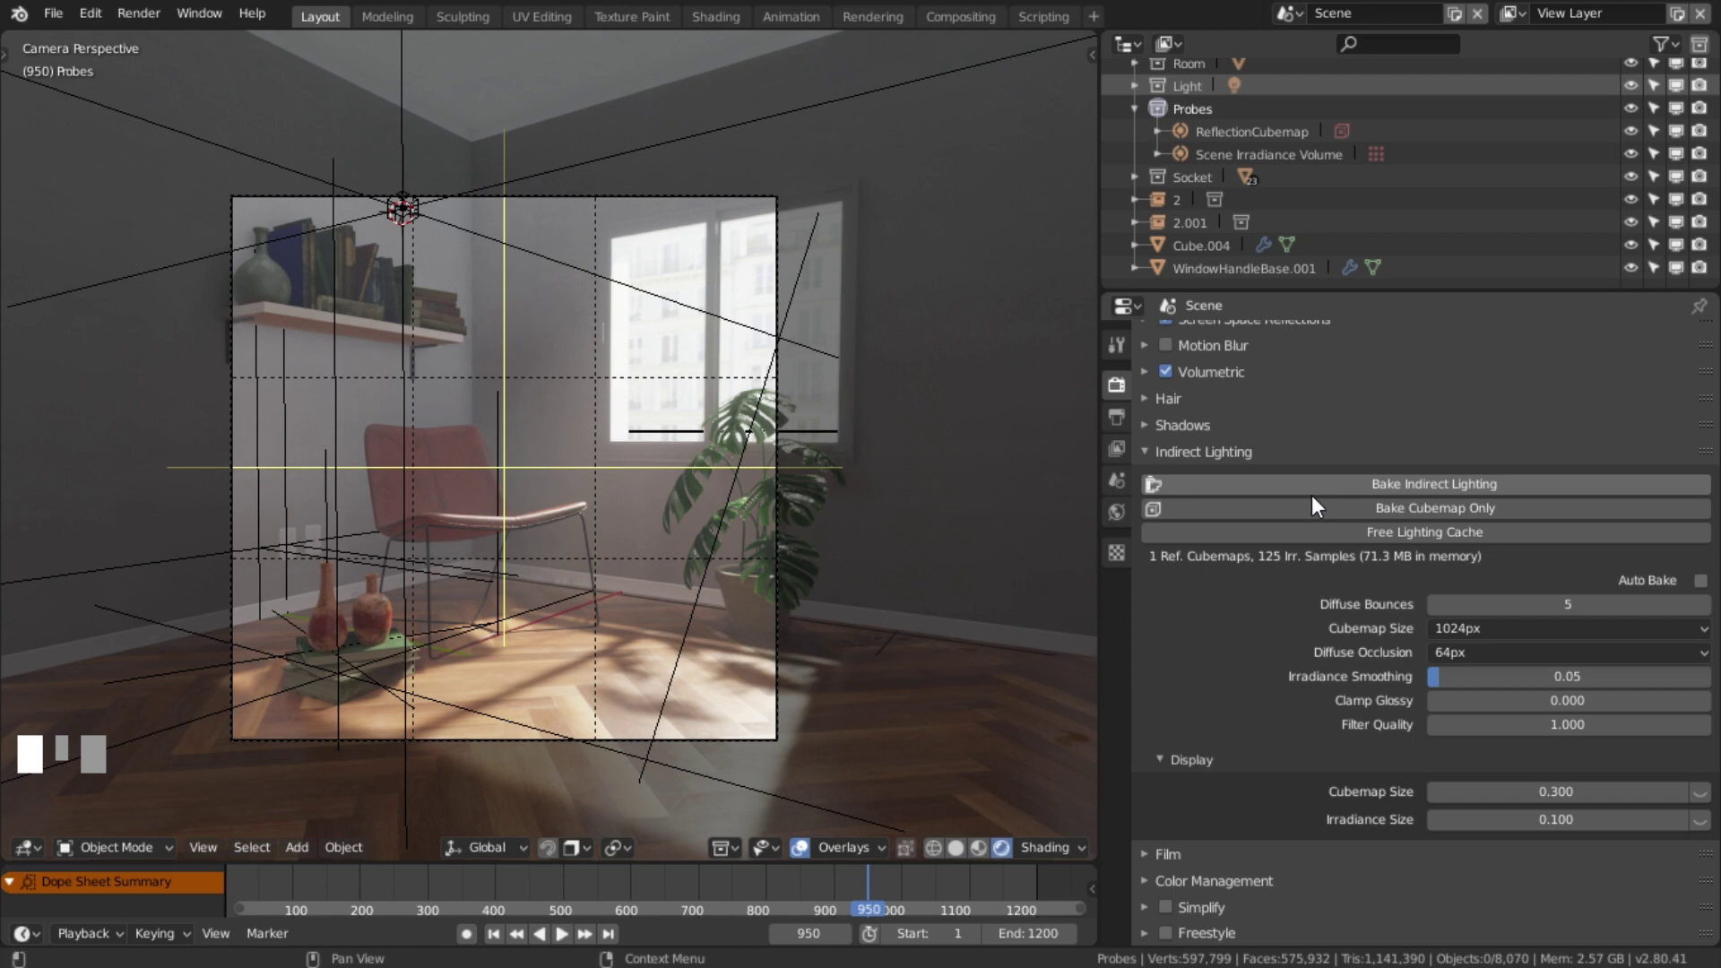
pyautogui.click(1310, 494)
pyautogui.click(1217, 581)
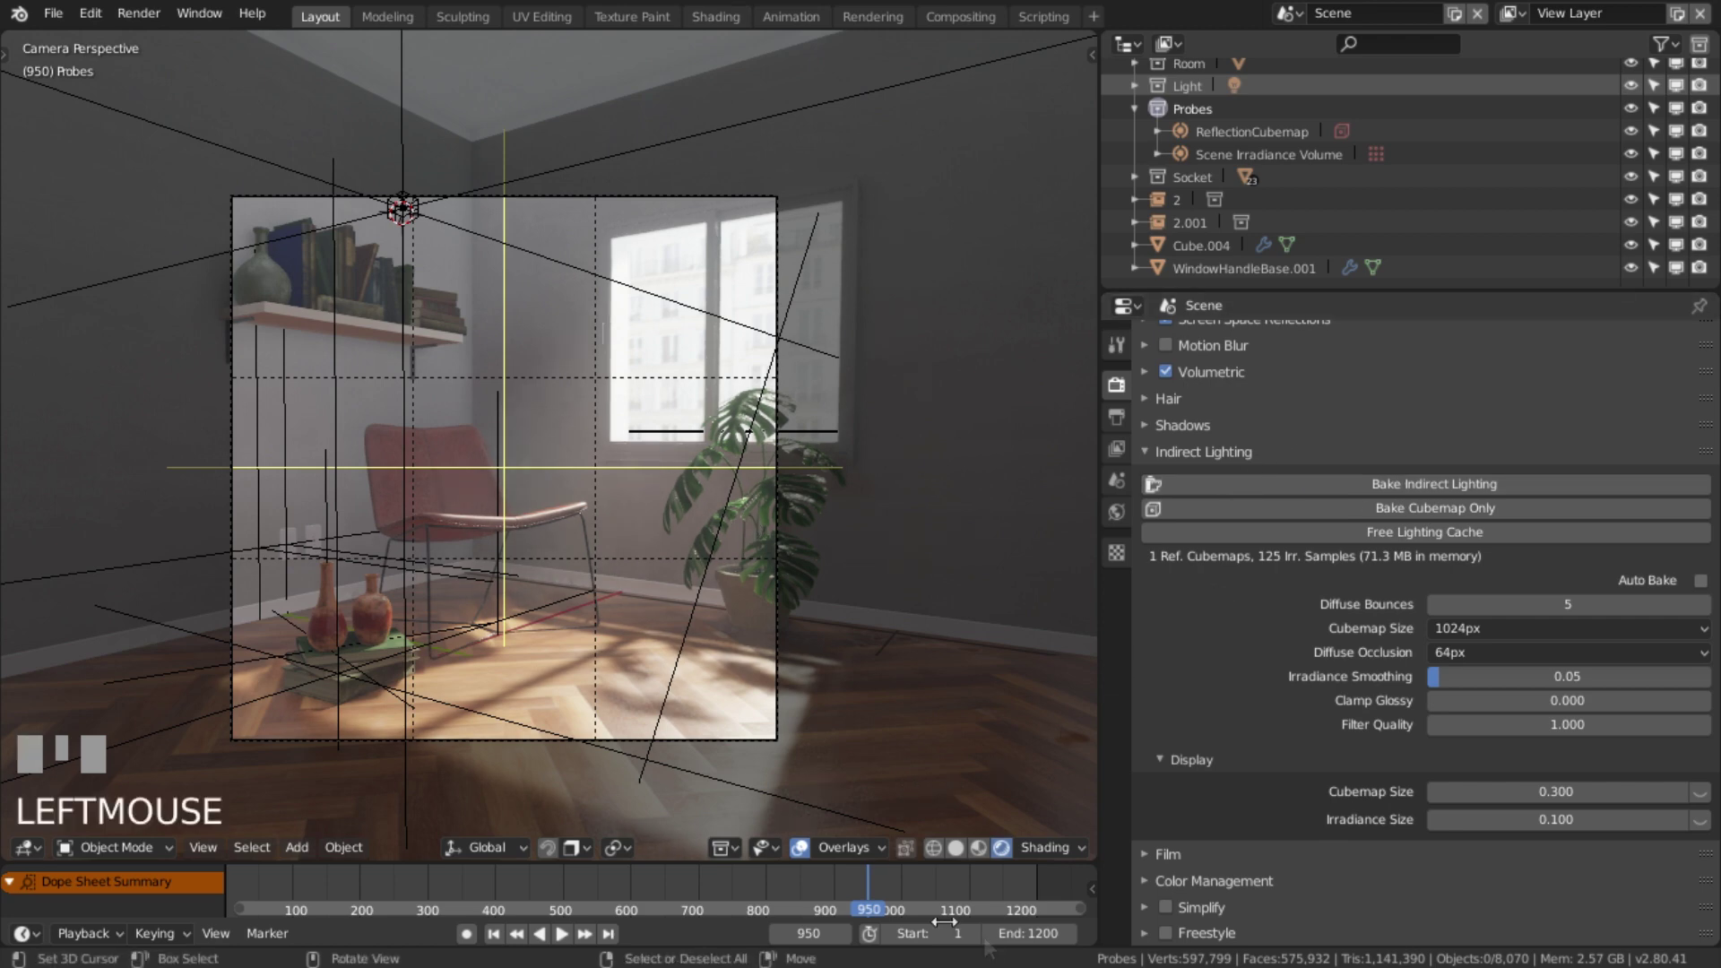
# Play the animation from the first frame to view the baked lighting in motion.
pyautogui.click(502, 934)
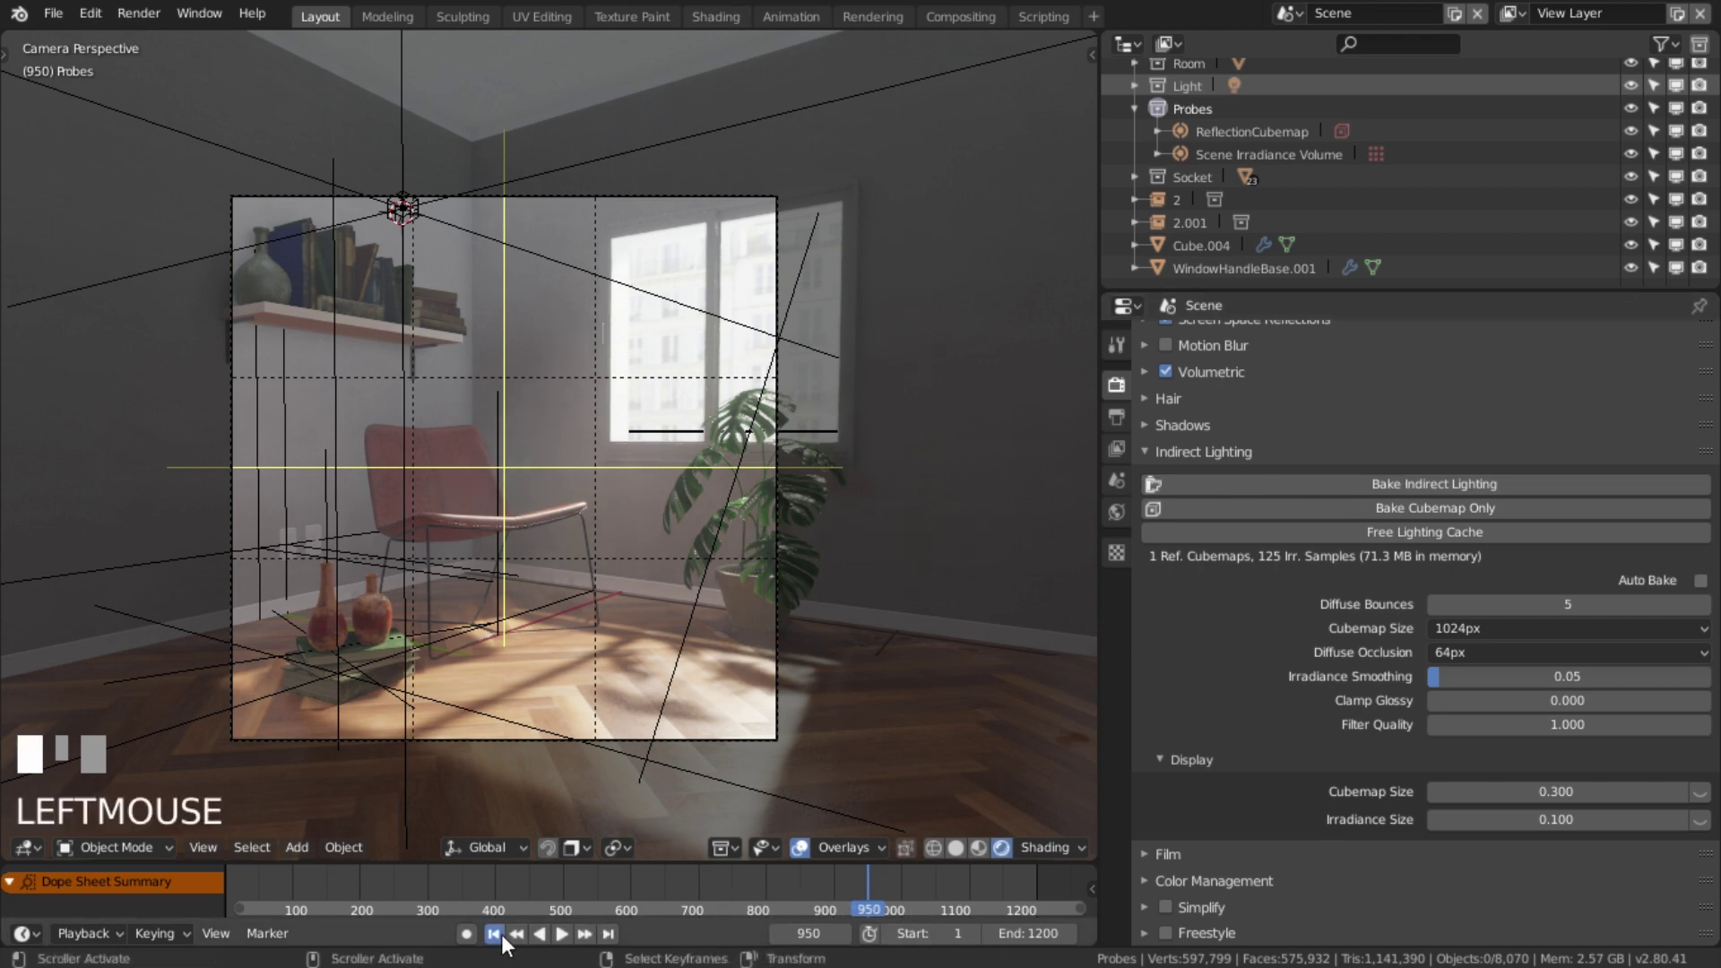
pyautogui.click(561, 934)
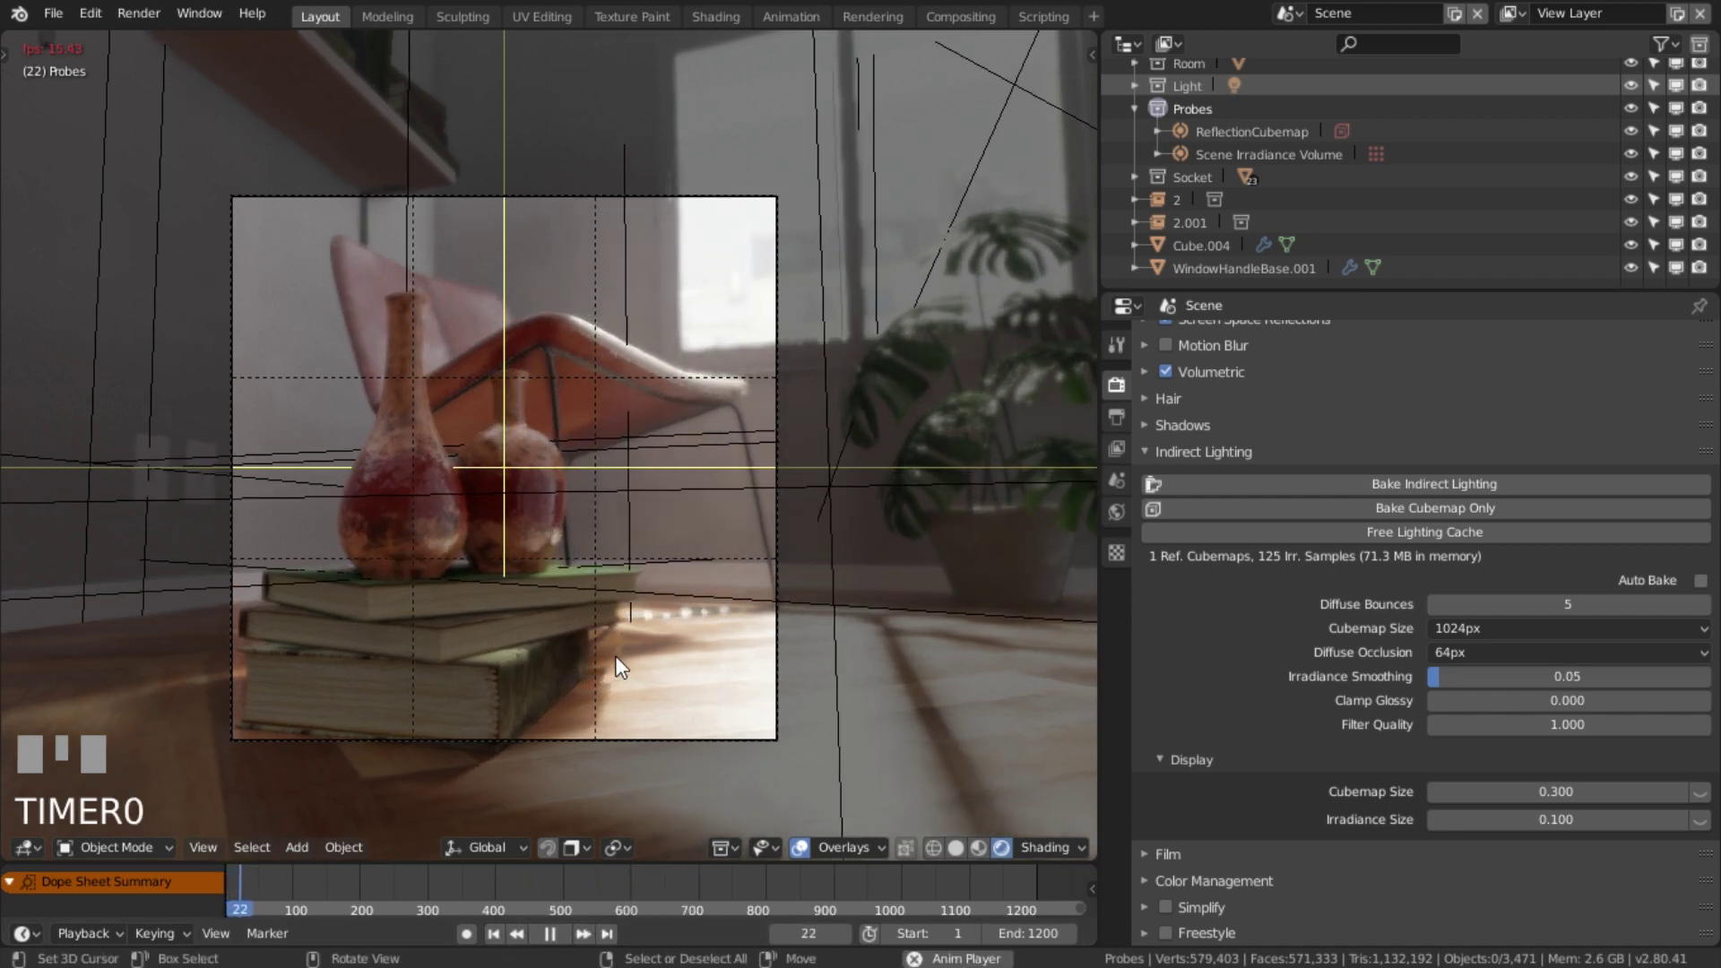